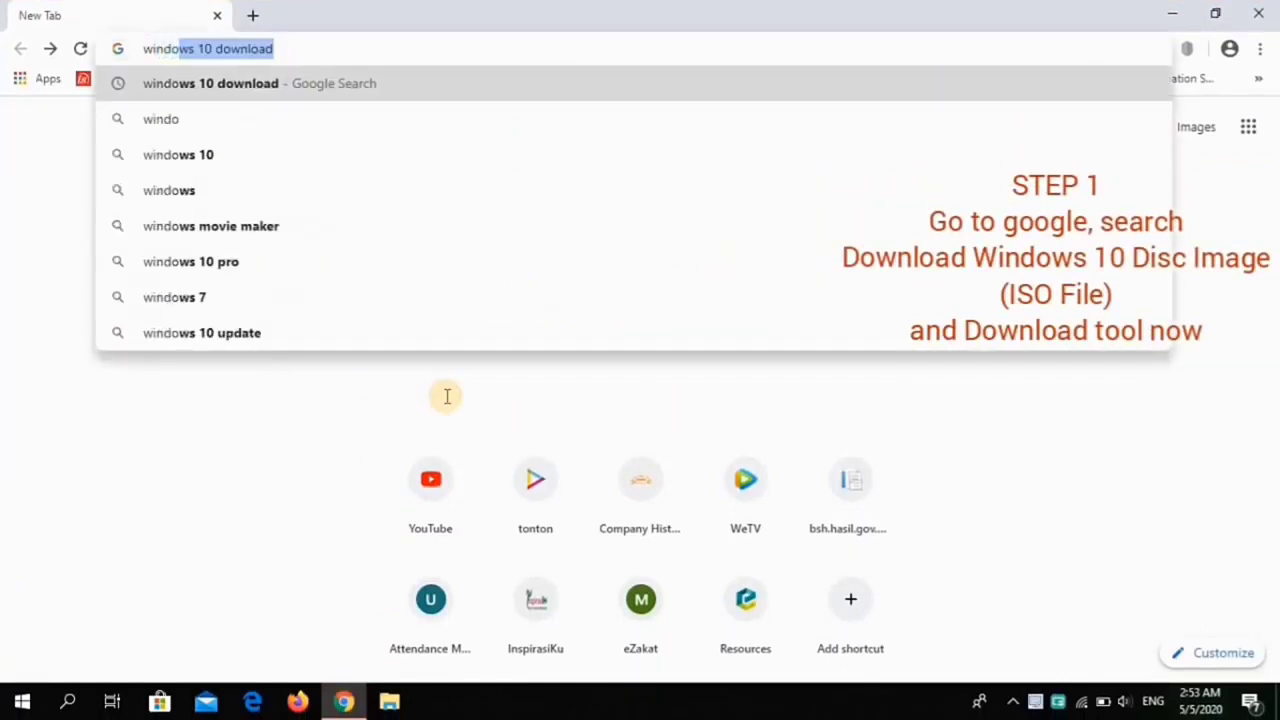
Step: Download MediaCreationTool1909.exe from Microsoft's Windows 10 disc image page and allow it to run
{"action": "left_click", "coordinate": [394, 88]}
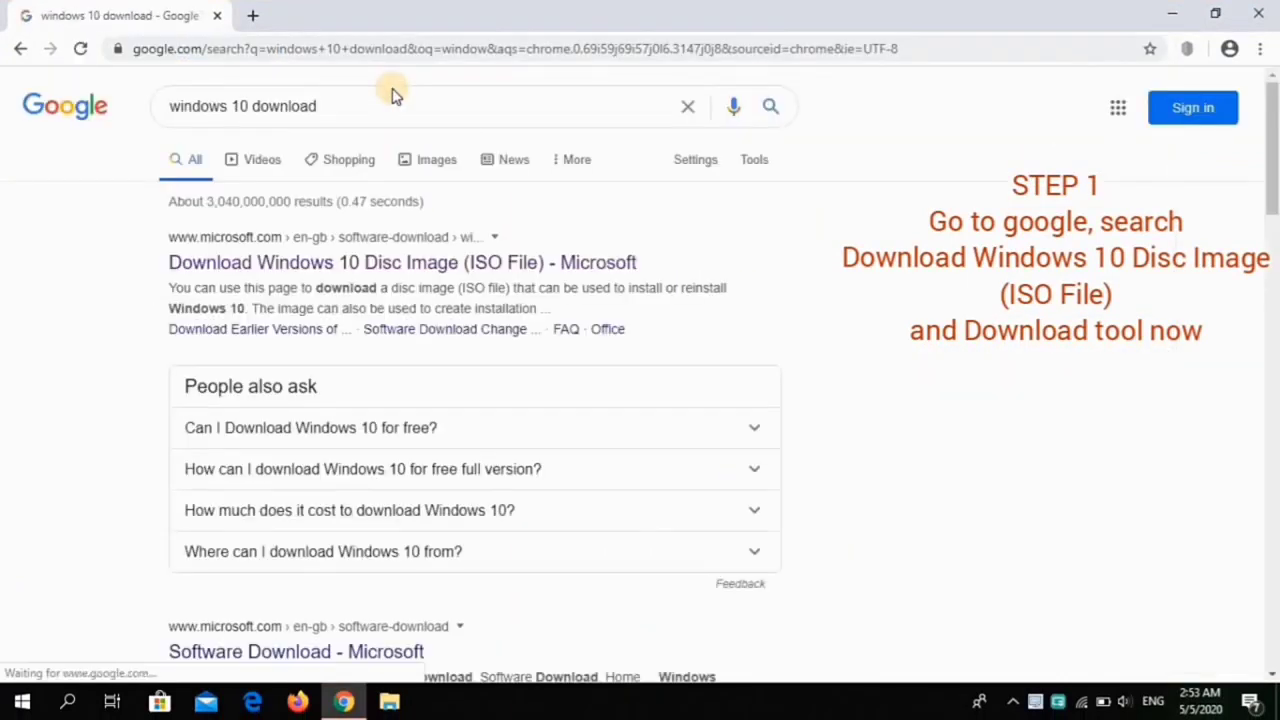
{"action": "left_click", "coordinate": [387, 266]}
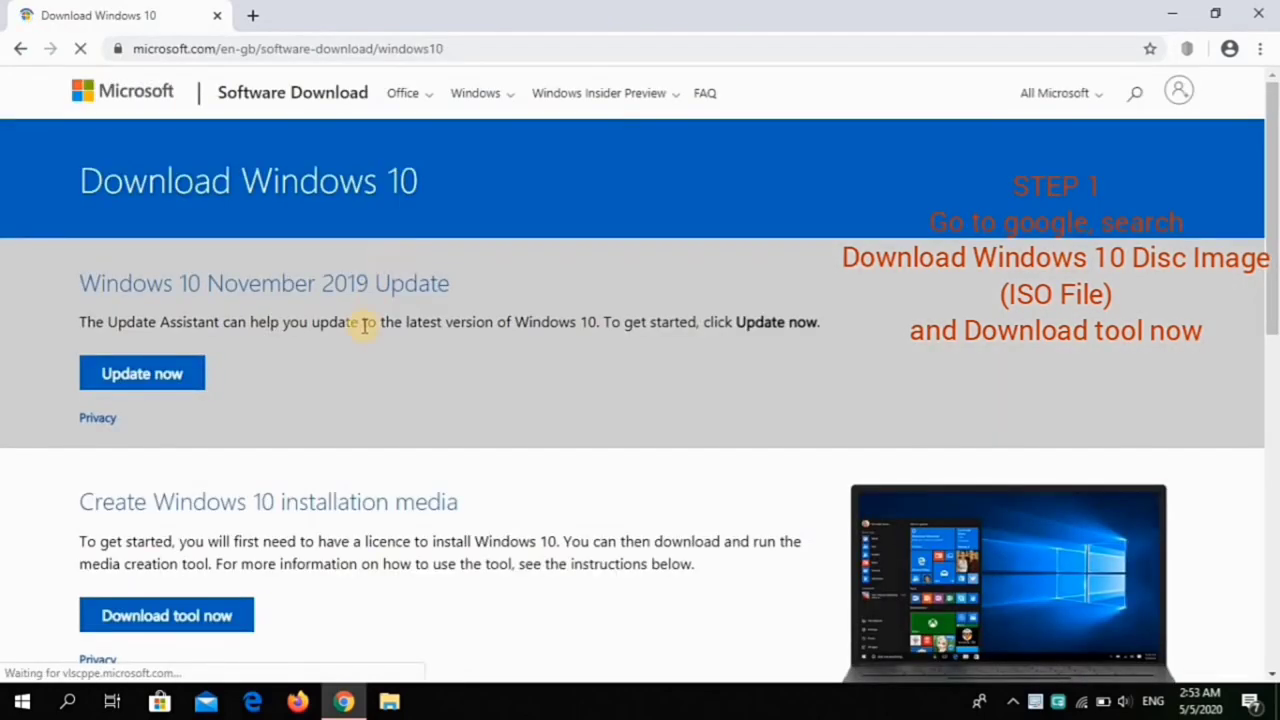
{"action": "left_click", "coordinate": [209, 617]}
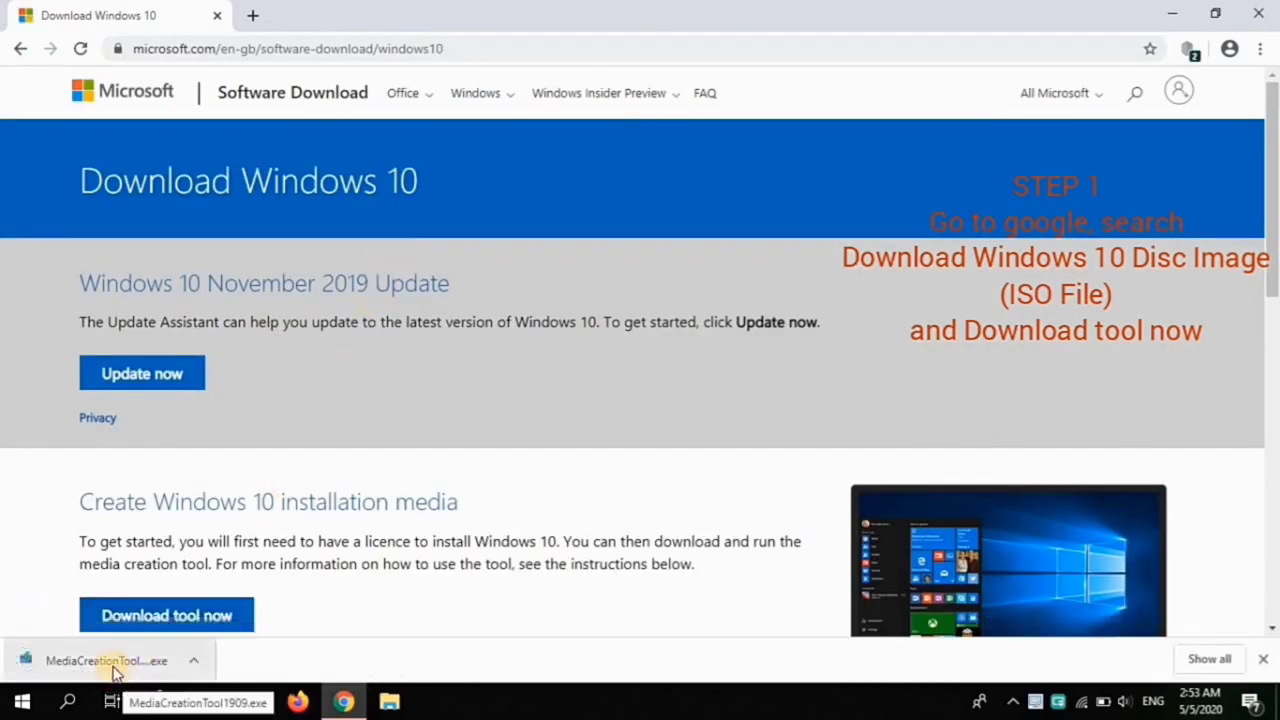
{"action": "left_click", "coordinate": [113, 672]}
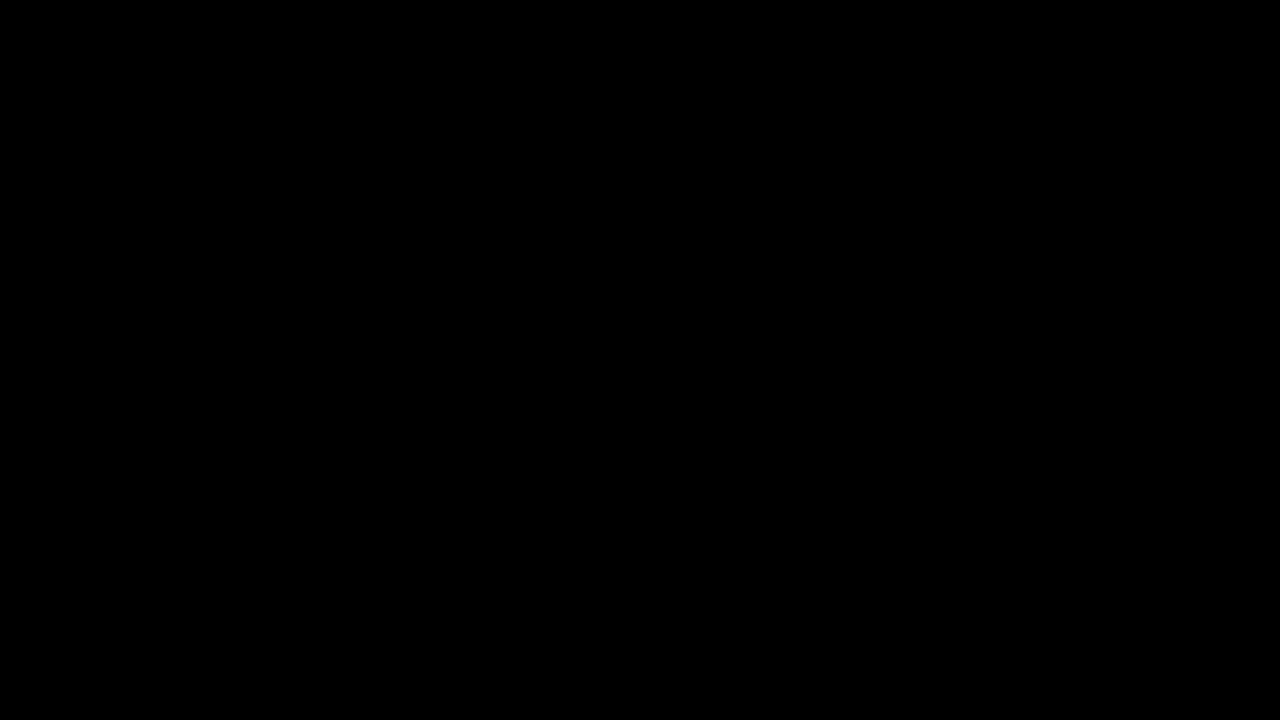
{"action": "left_click", "coordinate": [514, 480]}
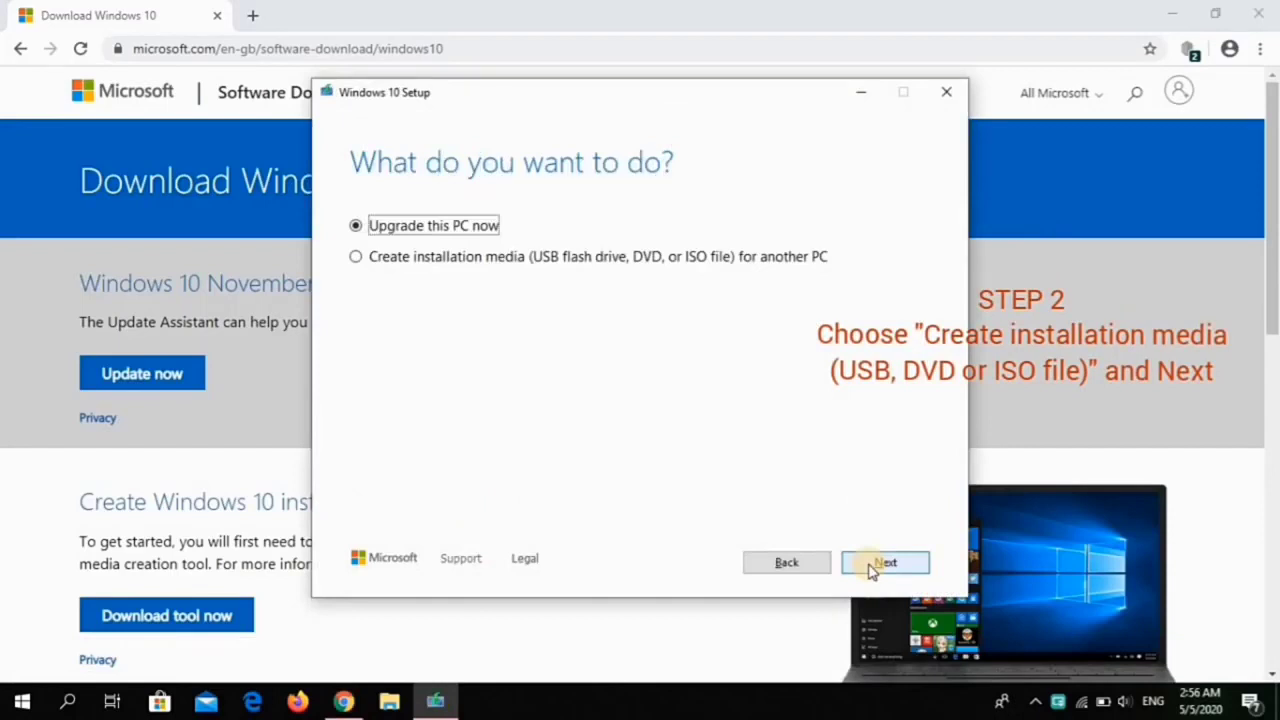
Step: Build an ISO with the recommended language and edition, saved as Windows.iso in Documents, then finish setup
{"action": "left_click", "coordinate": [362, 258]}
{"action": "left_click", "coordinate": [872, 562]}
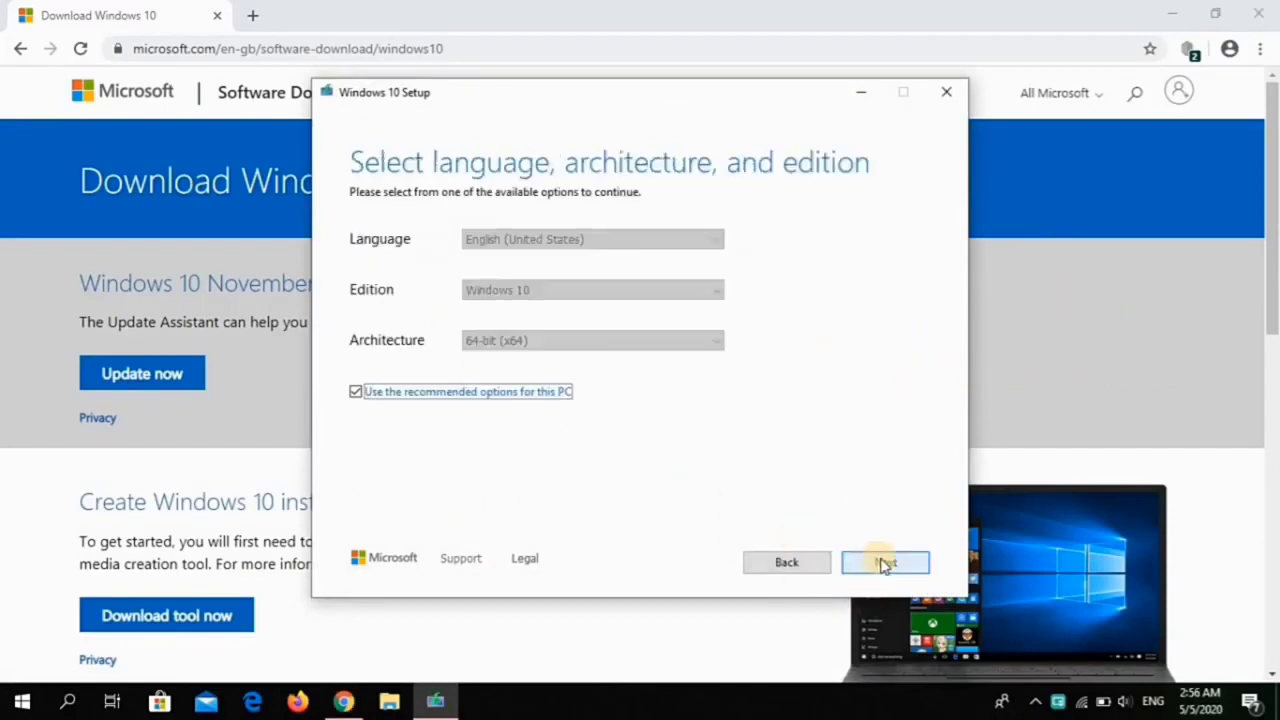
{"action": "left_click", "coordinate": [883, 563]}
{"action": "left_click", "coordinate": [362, 288]}
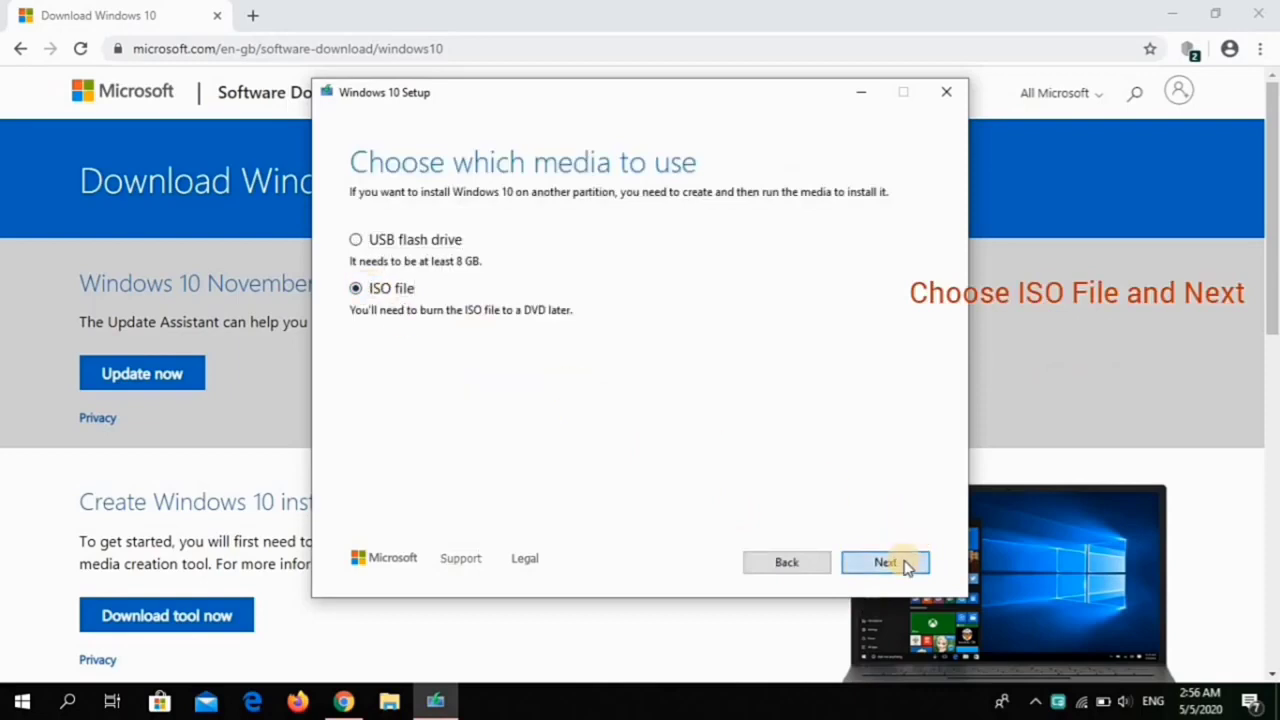
{"action": "left_click", "coordinate": [885, 562]}
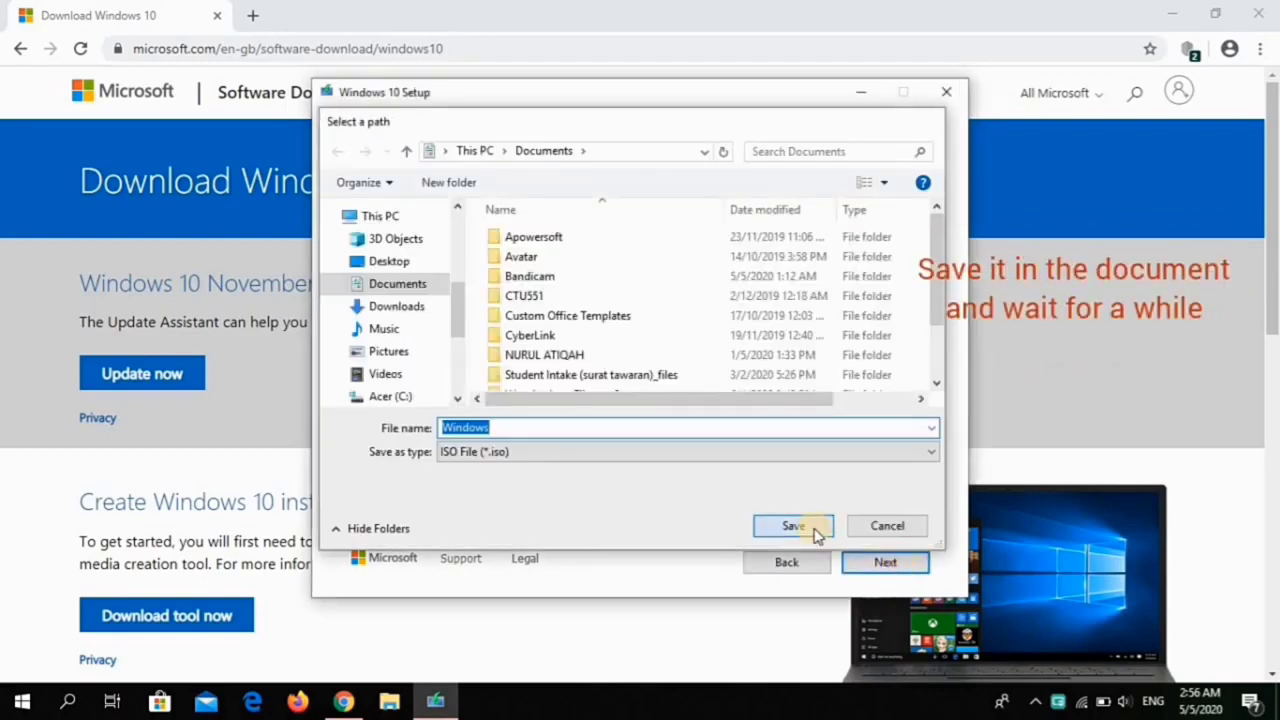
{"action": "left_click", "coordinate": [815, 532]}
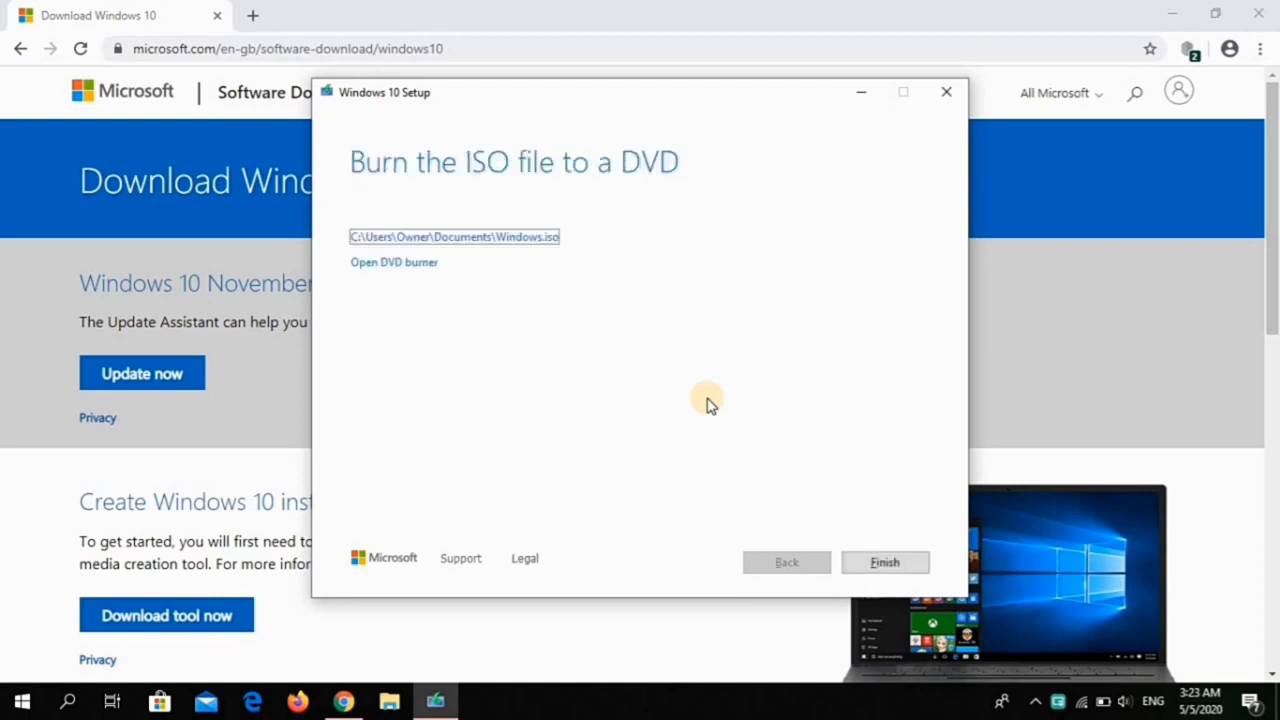
{"action": "left_click", "coordinate": [877, 565]}
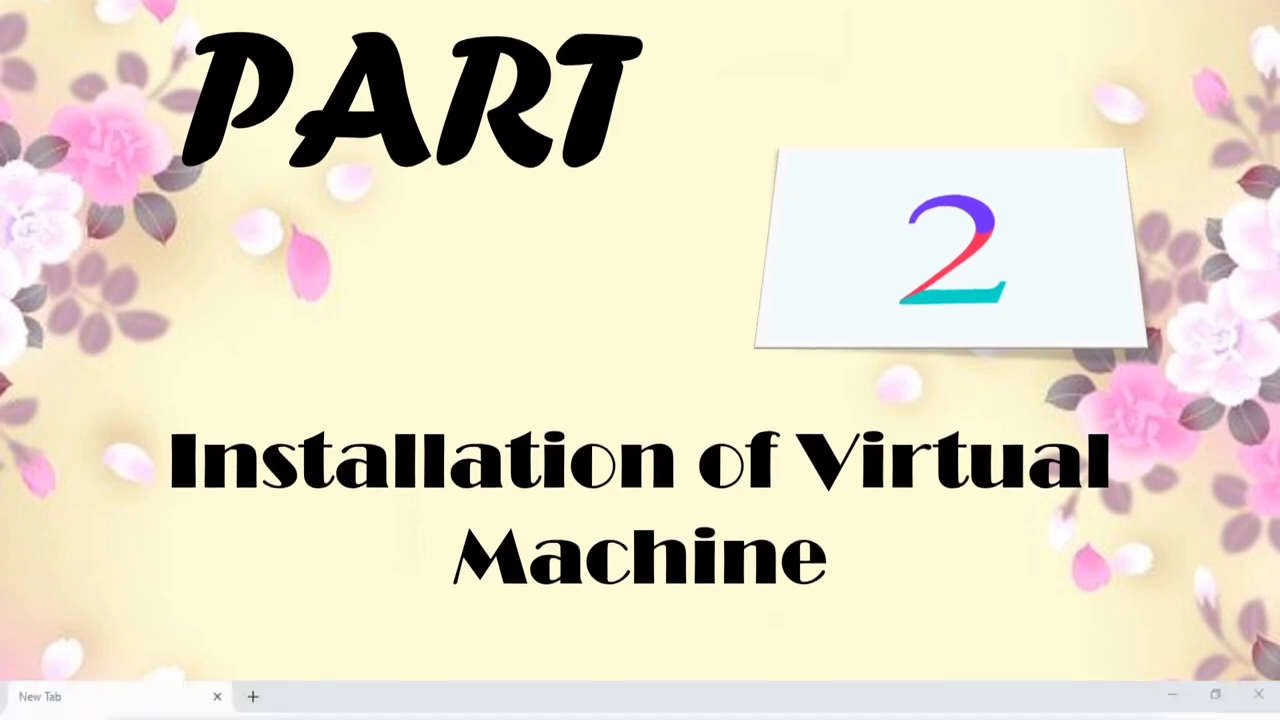
Step: Search 'vmware workstation pro trial download', download Workstation 15.5 Pro for Windows, and open the installer
{"action": "type", "text": "vmw"}
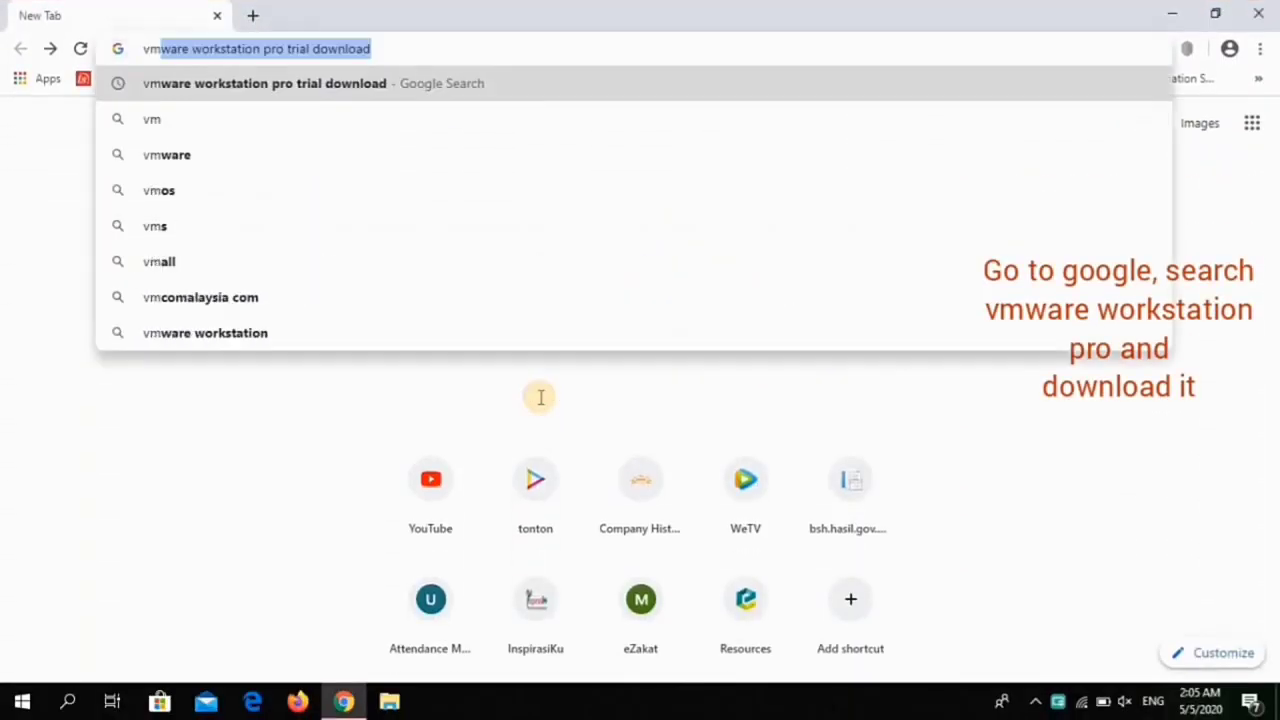
{"action": "left_click", "coordinate": [330, 84]}
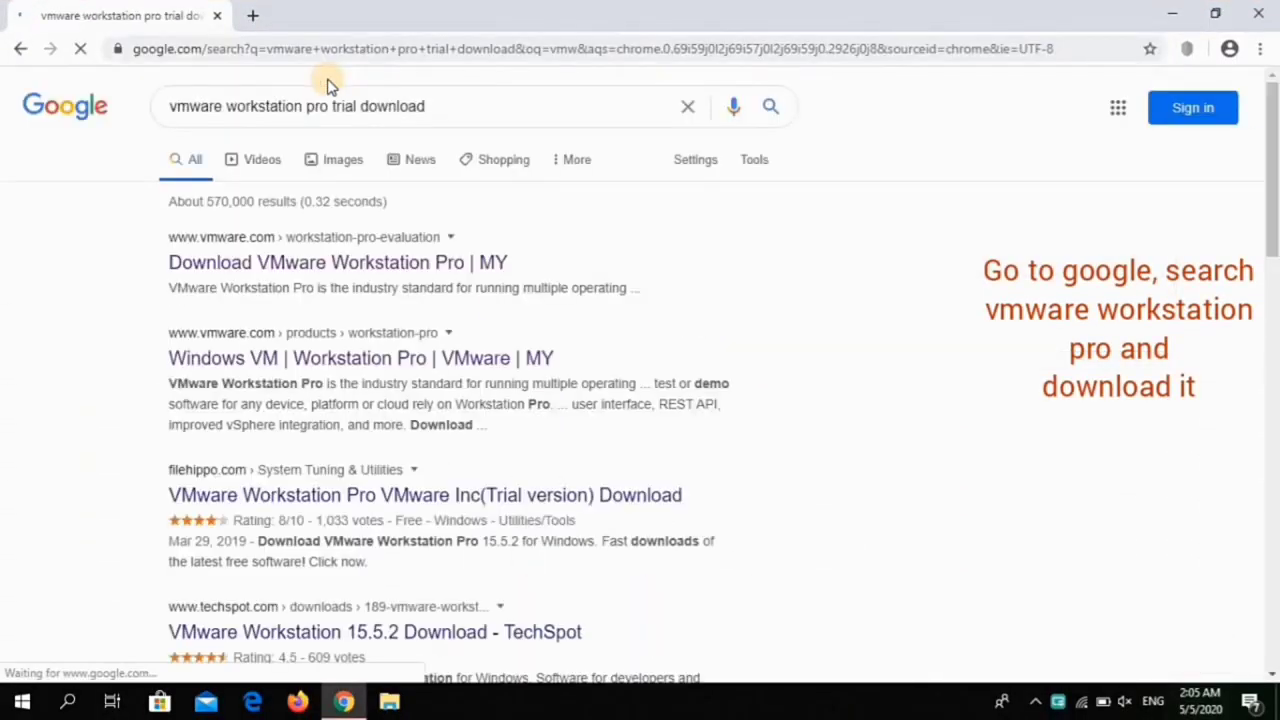
{"action": "left_click", "coordinate": [344, 265]}
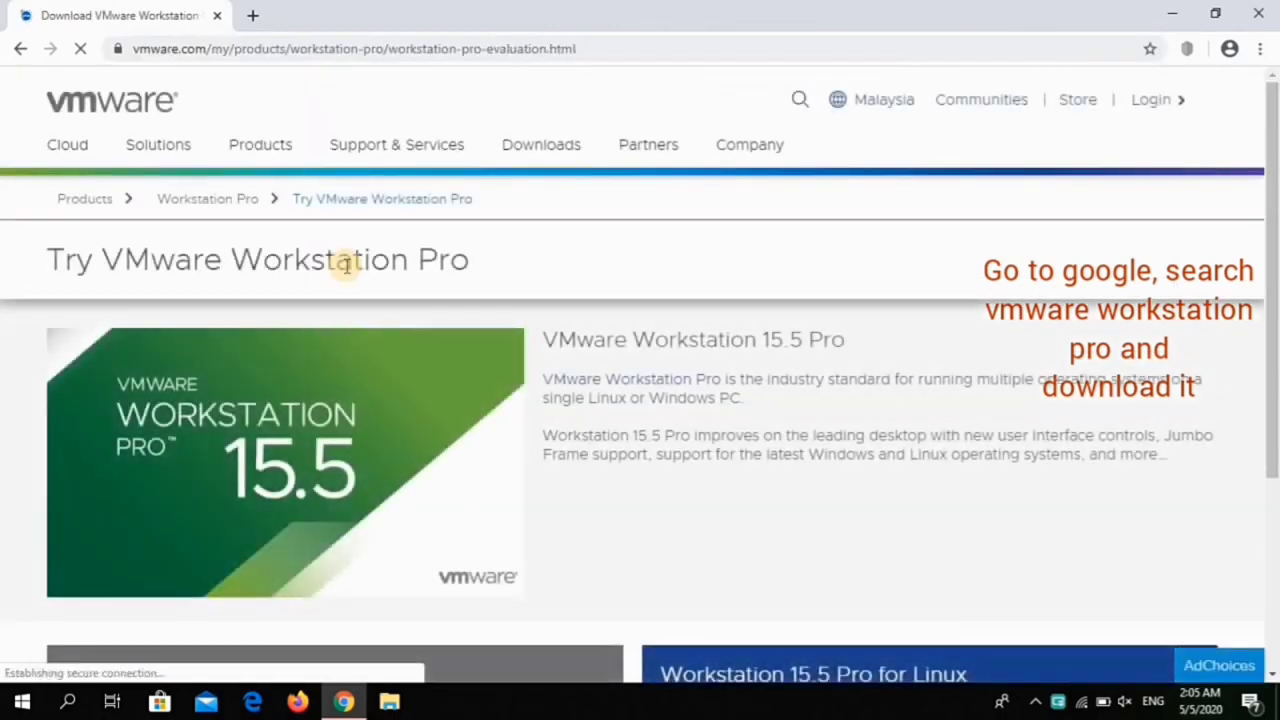
{"action": "scroll", "coordinate": [342, 275], "scroll_direction": "down", "scroll_amount": 3}
{"action": "left_click", "coordinate": [203, 470]}
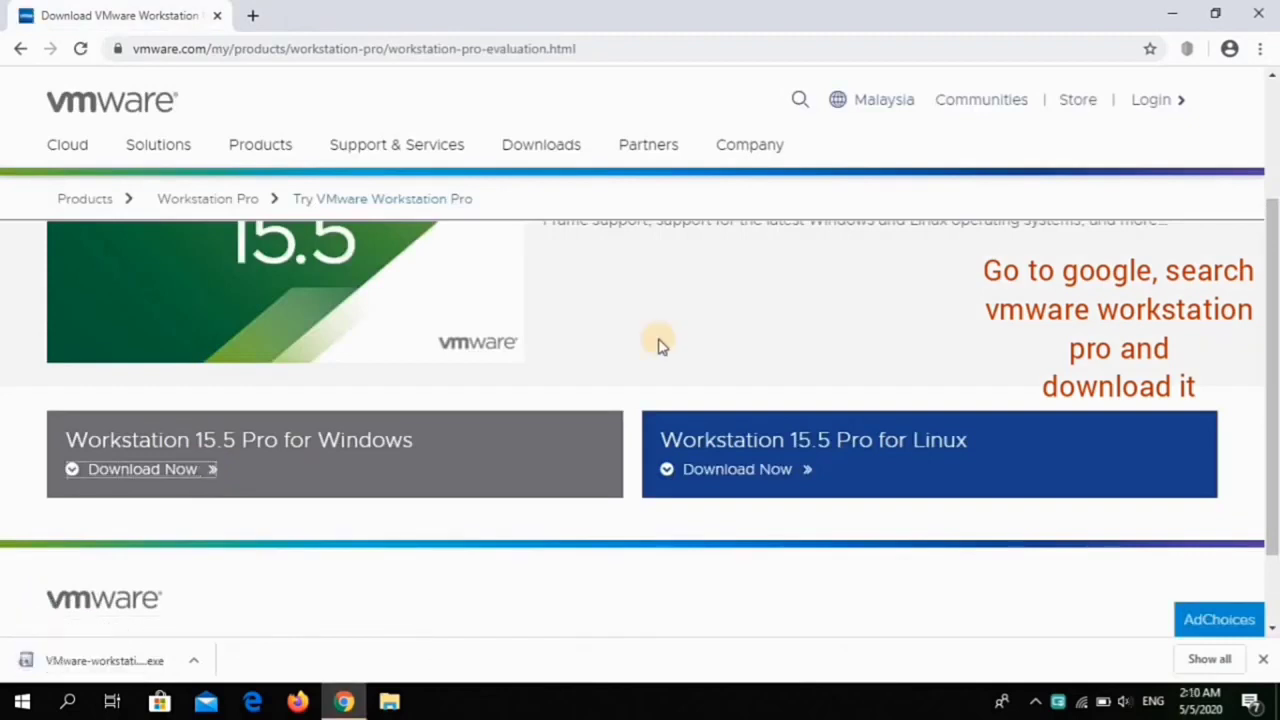
{"action": "left_click", "coordinate": [147, 662]}
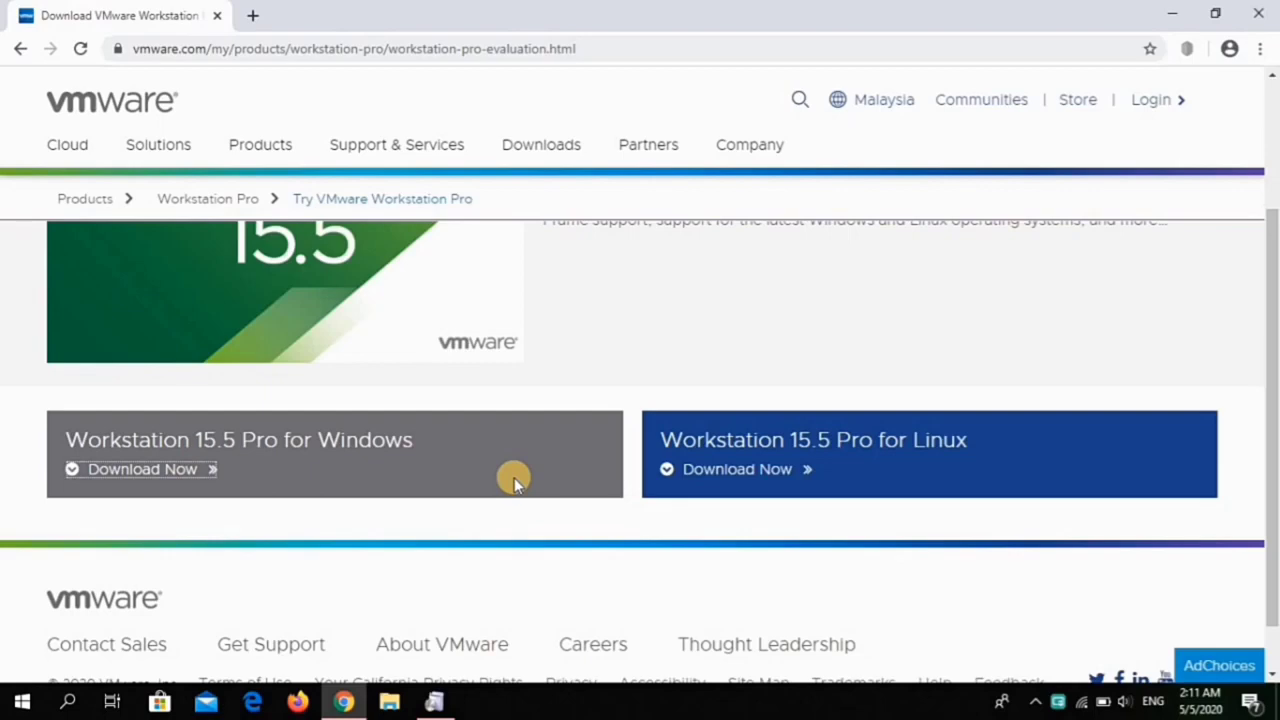
Step: Accept the licence terms, keep default setup, user experience and shortcut options, install, then finish
{"action": "left_click", "coordinate": [434, 701]}
{"action": "left_click", "coordinate": [733, 494]}
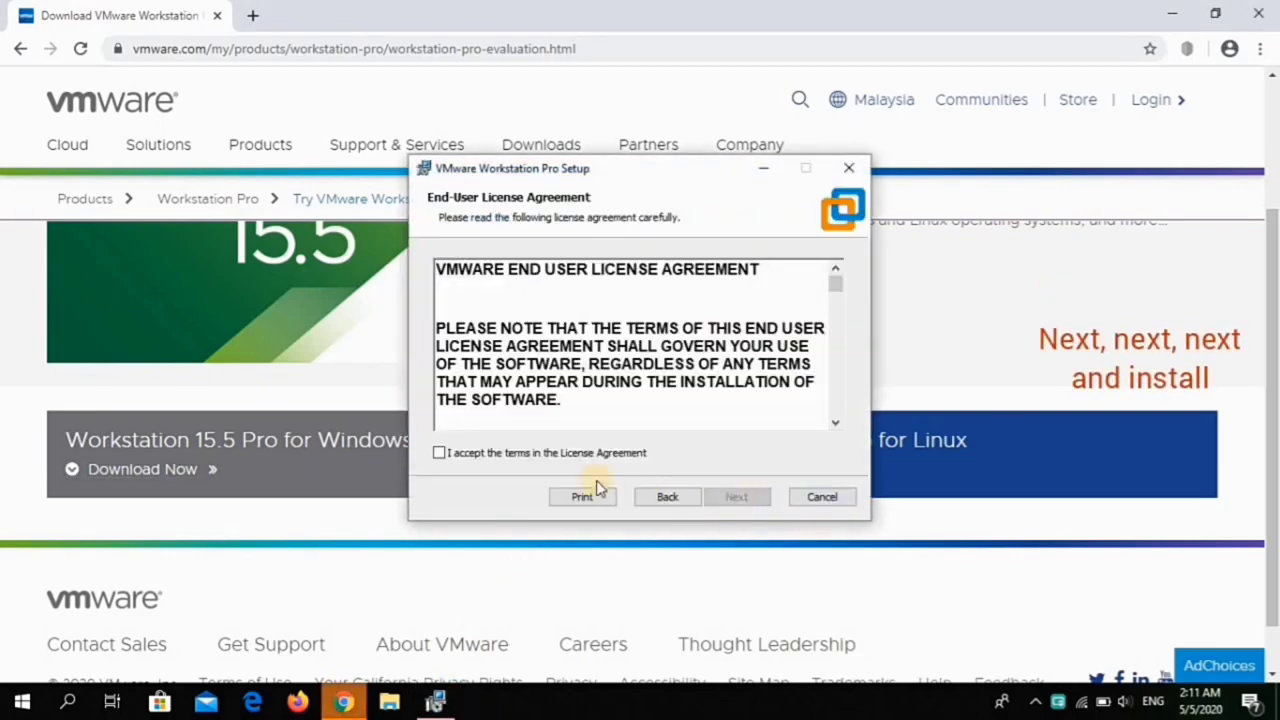
{"action": "left_click", "coordinate": [488, 452]}
{"action": "left_click", "coordinate": [730, 497]}
{"action": "left_click", "coordinate": [730, 497]}
{"action": "left_click", "coordinate": [730, 497]}
{"action": "left_click", "coordinate": [730, 497]}
{"action": "left_click", "coordinate": [730, 497]}
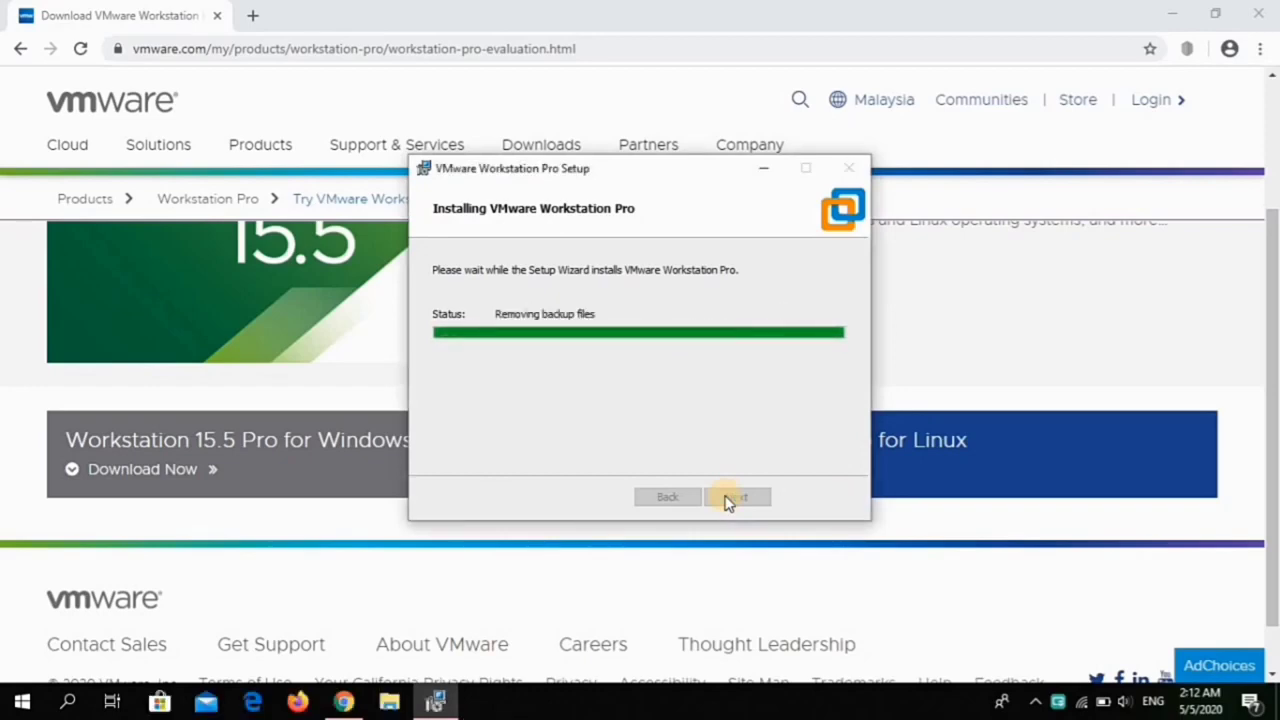
{"action": "left_click", "coordinate": [818, 496]}
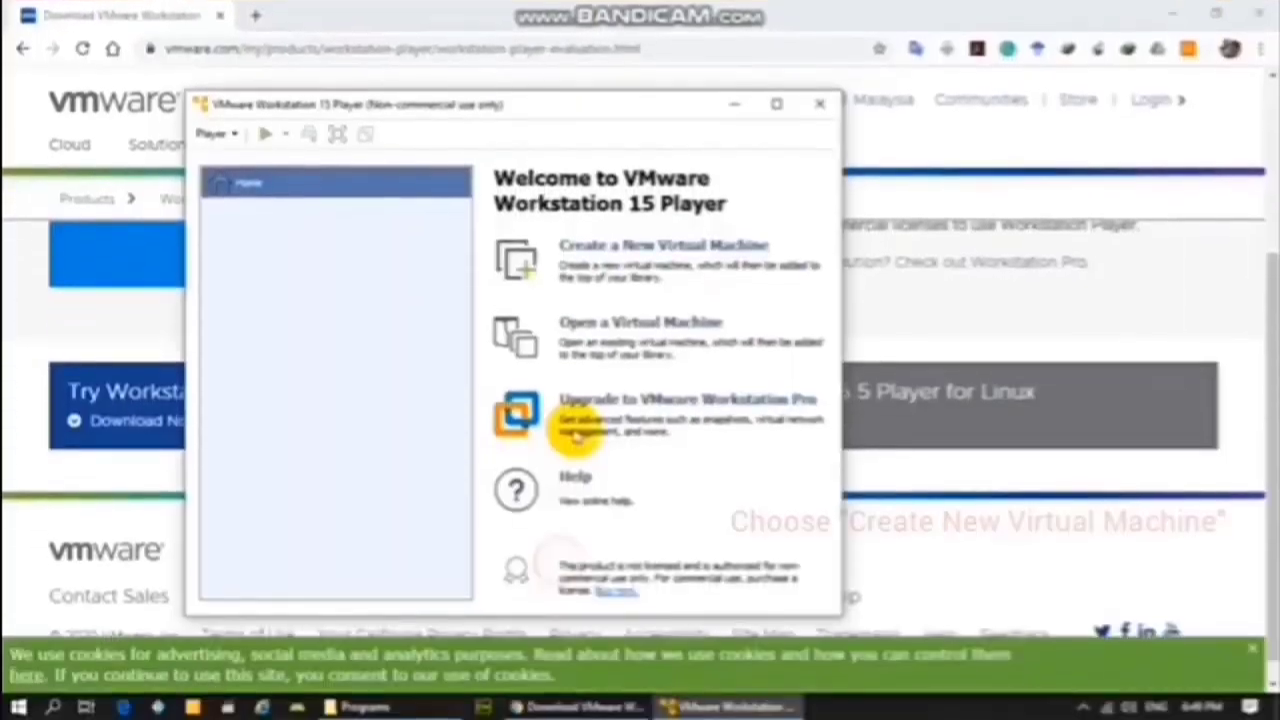
Step: Create a Windows 10 x64 VM from windows.iso with default name and disk size, then power it on
{"action": "left_click", "coordinate": [606, 248]}
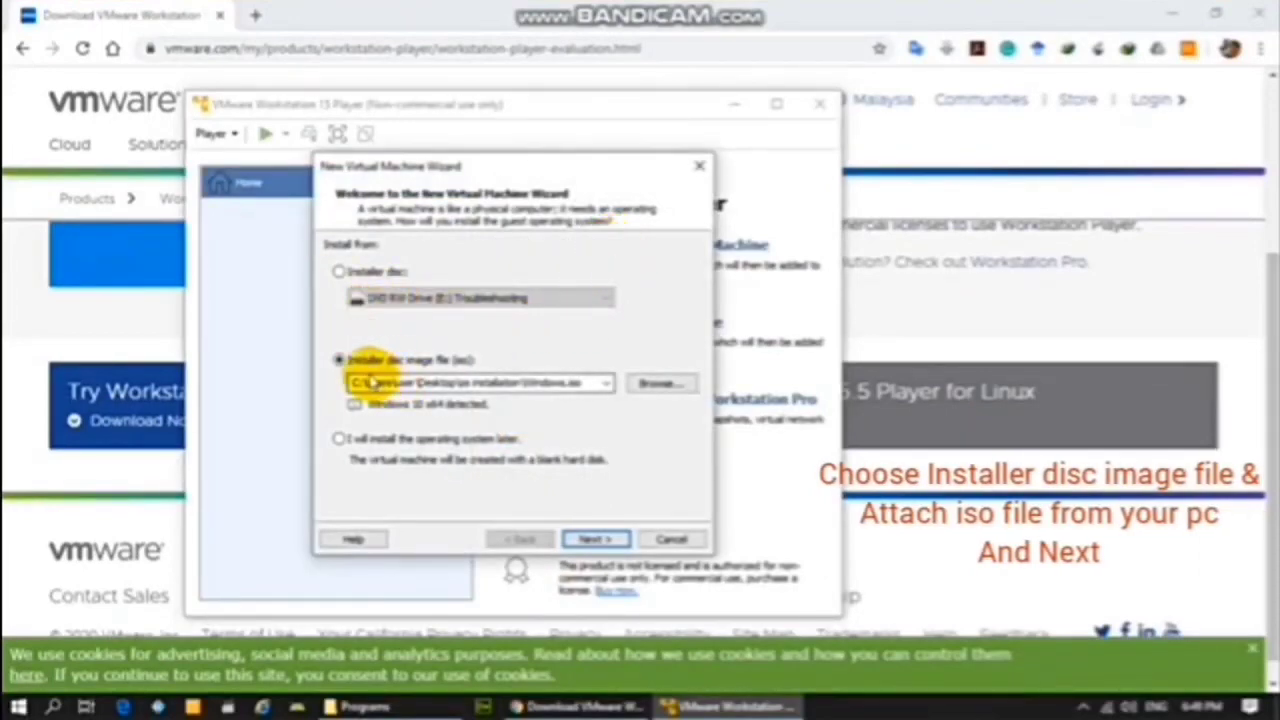
{"action": "left_click", "coordinate": [655, 386]}
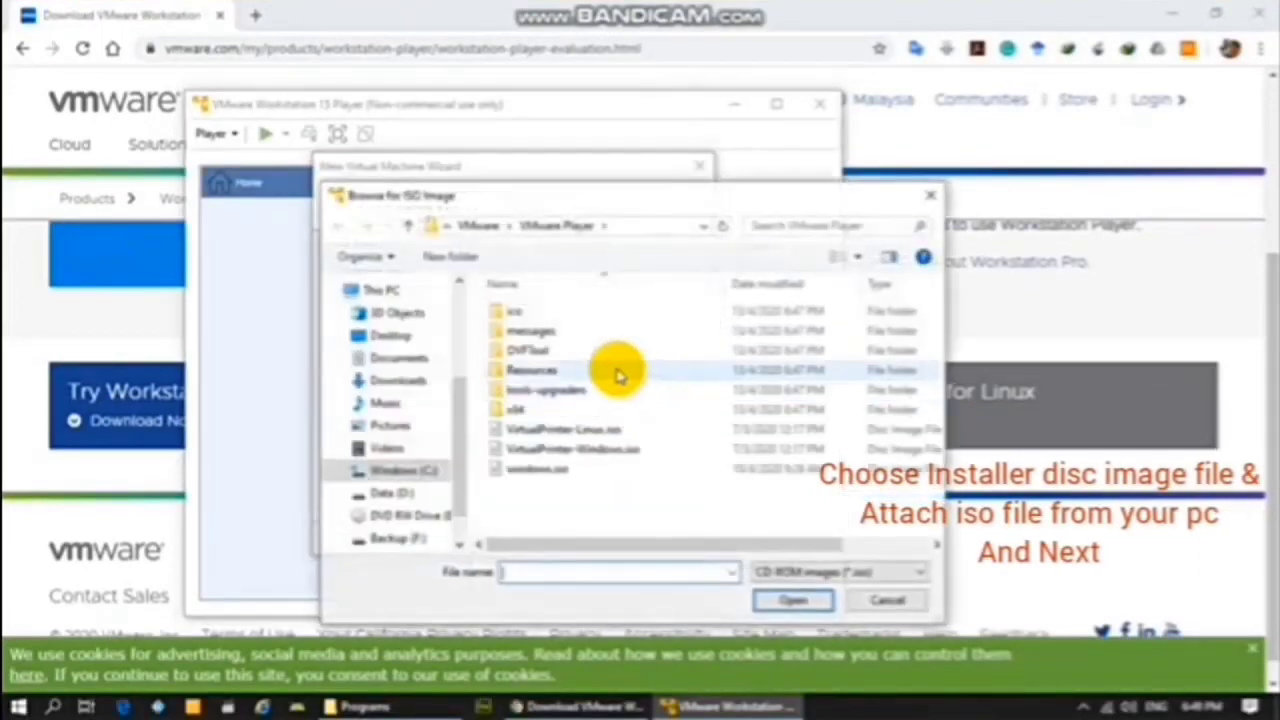
{"action": "double_click", "coordinate": [545, 480]}
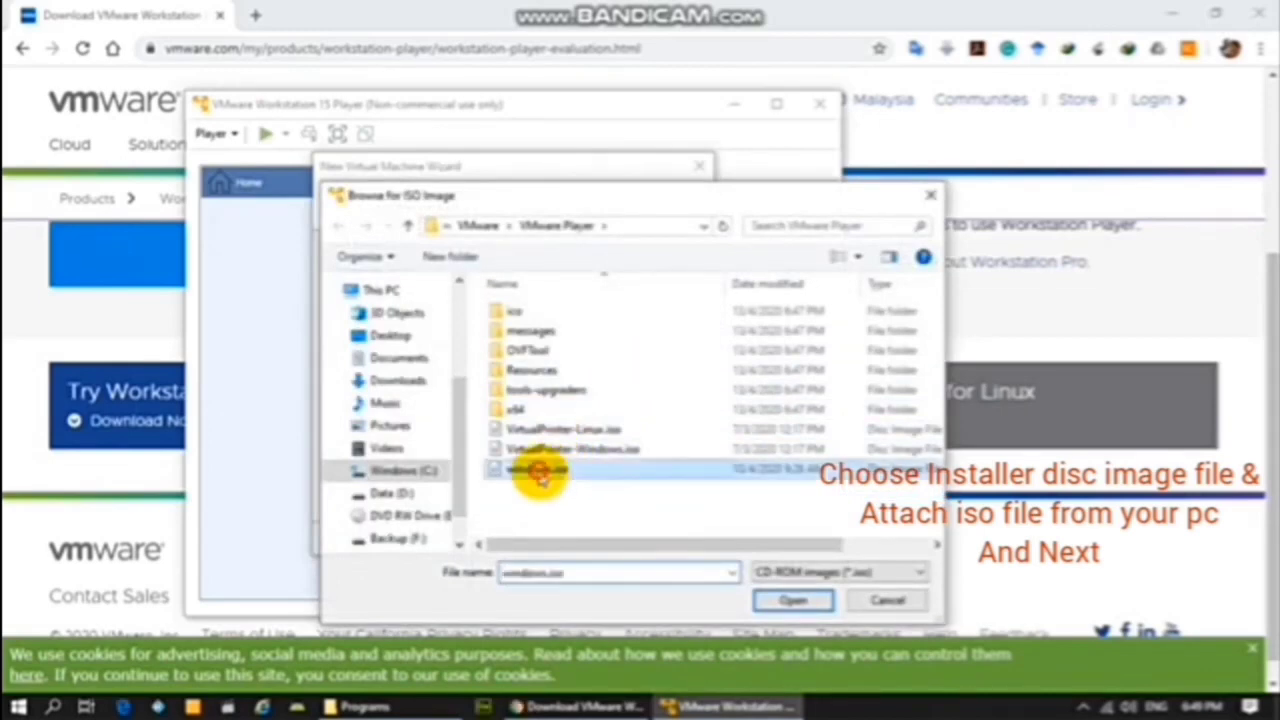
{"action": "left_click", "coordinate": [583, 537]}
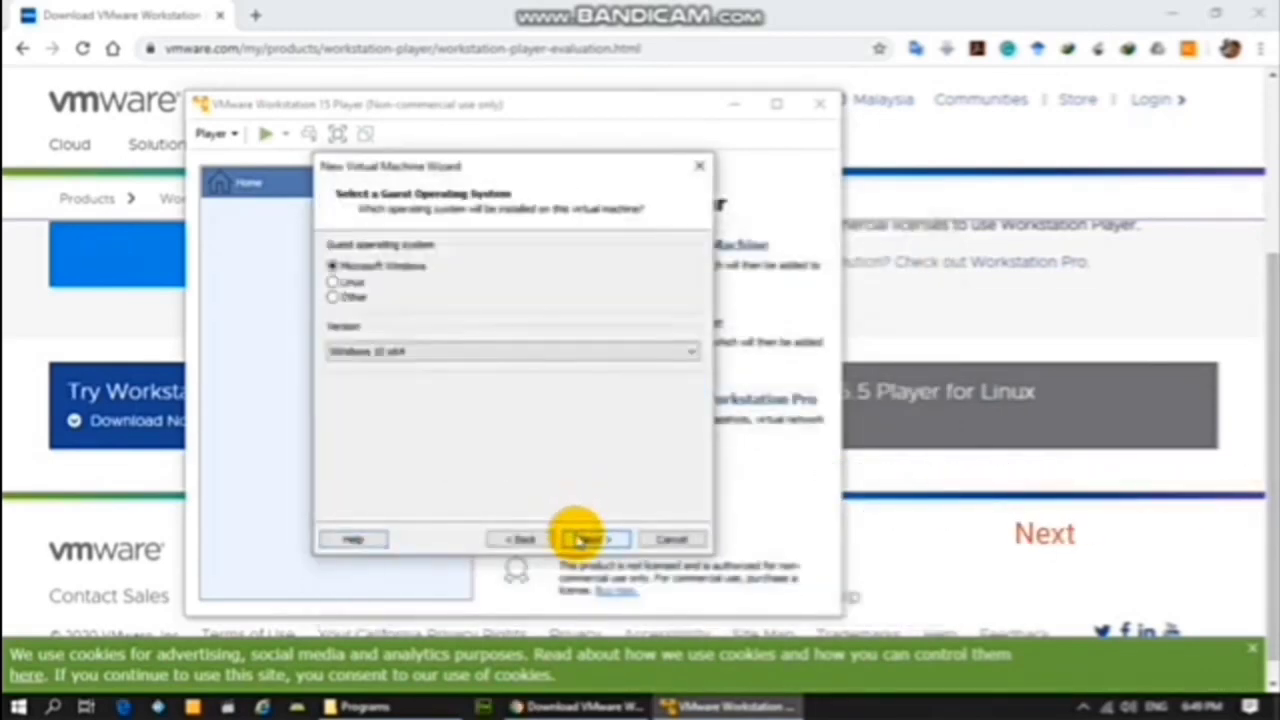
{"action": "left_click", "coordinate": [440, 350]}
{"action": "left_click", "coordinate": [409, 14]}
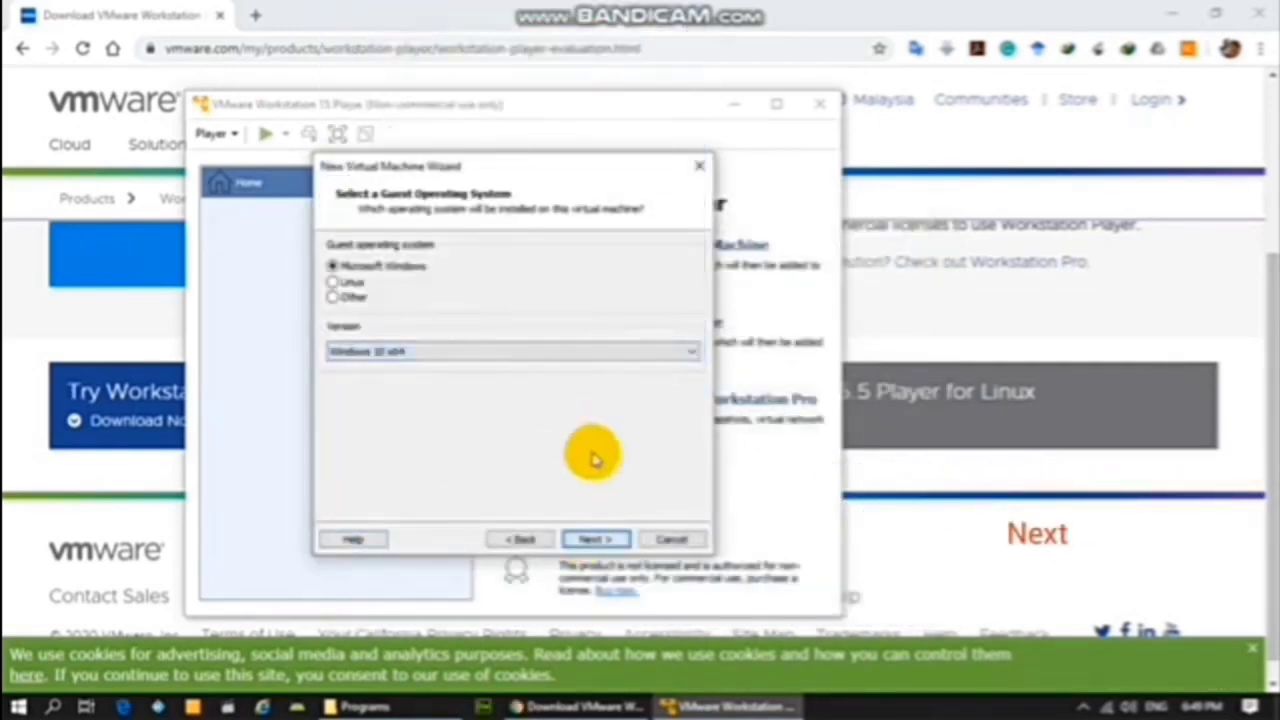
{"action": "left_click", "coordinate": [592, 539]}
{"action": "left_click", "coordinate": [592, 539]}
{"action": "left_click", "coordinate": [591, 538]}
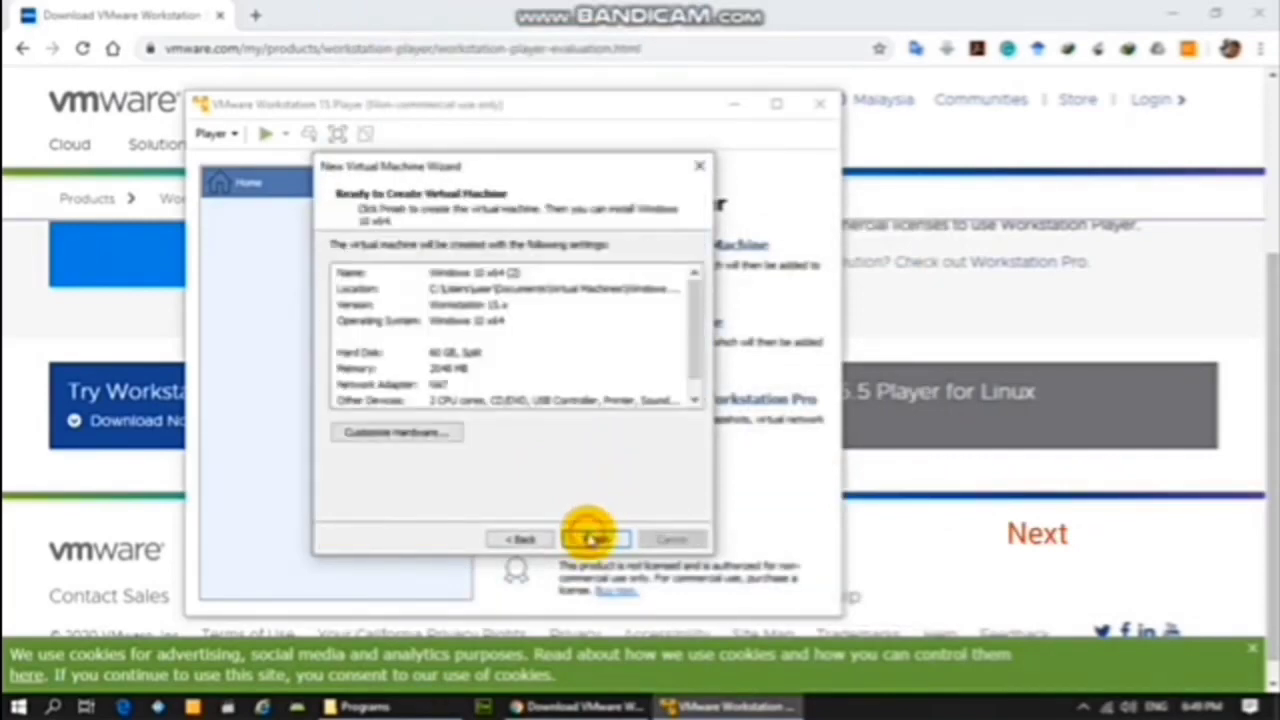
{"action": "left_click", "coordinate": [591, 538]}
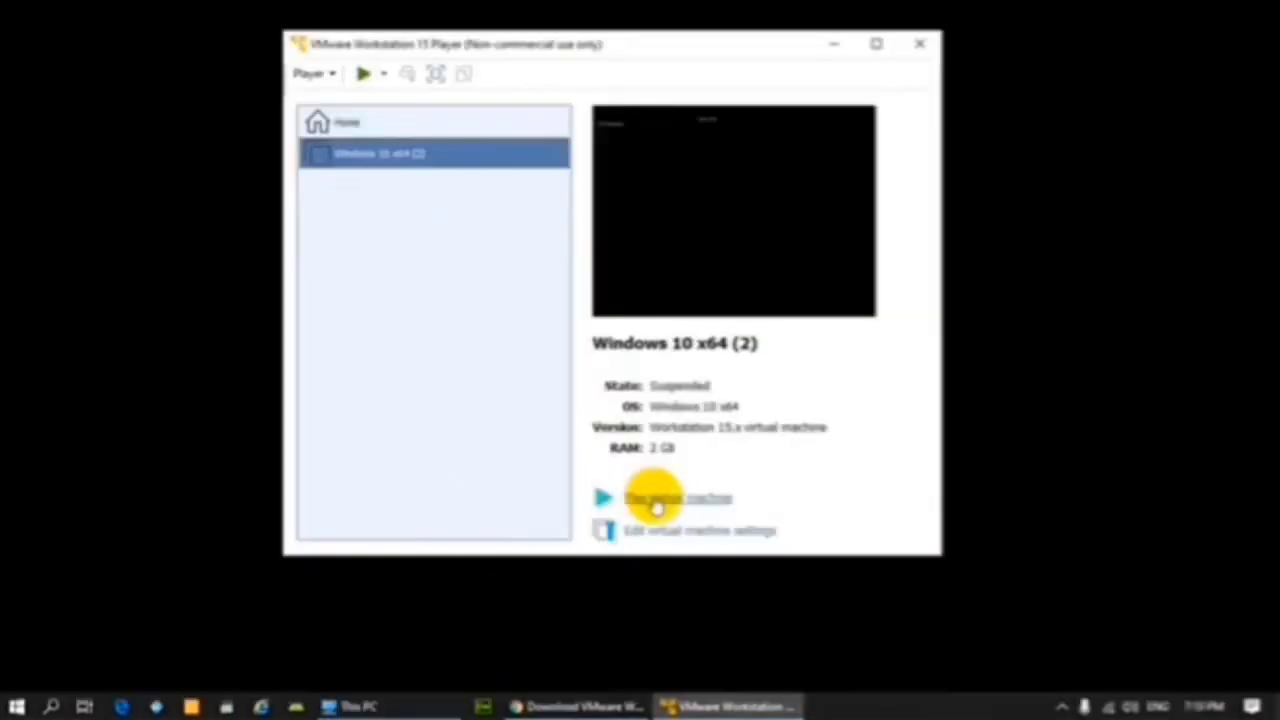
{"action": "left_click", "coordinate": [655, 503]}
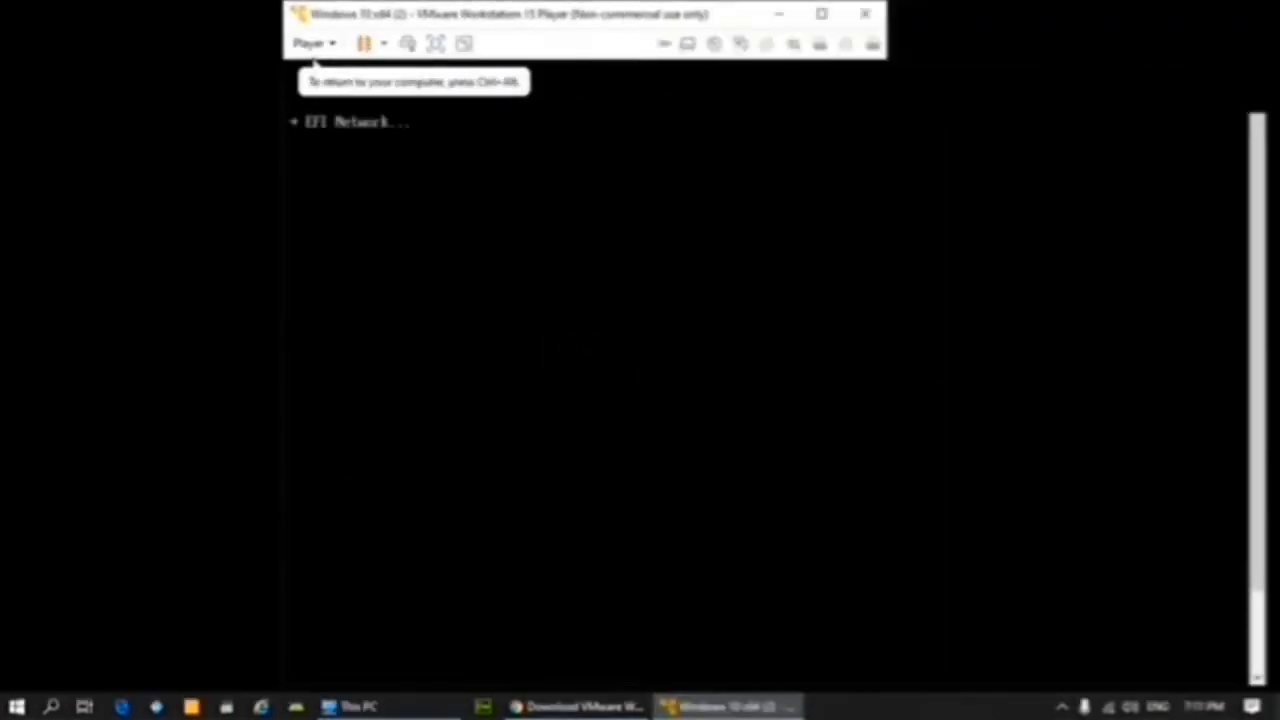
Step: Boot from the ISO, skip the product key, choose Windows 10 Home and accept the licence
{"action": "key", "text": "Return"}
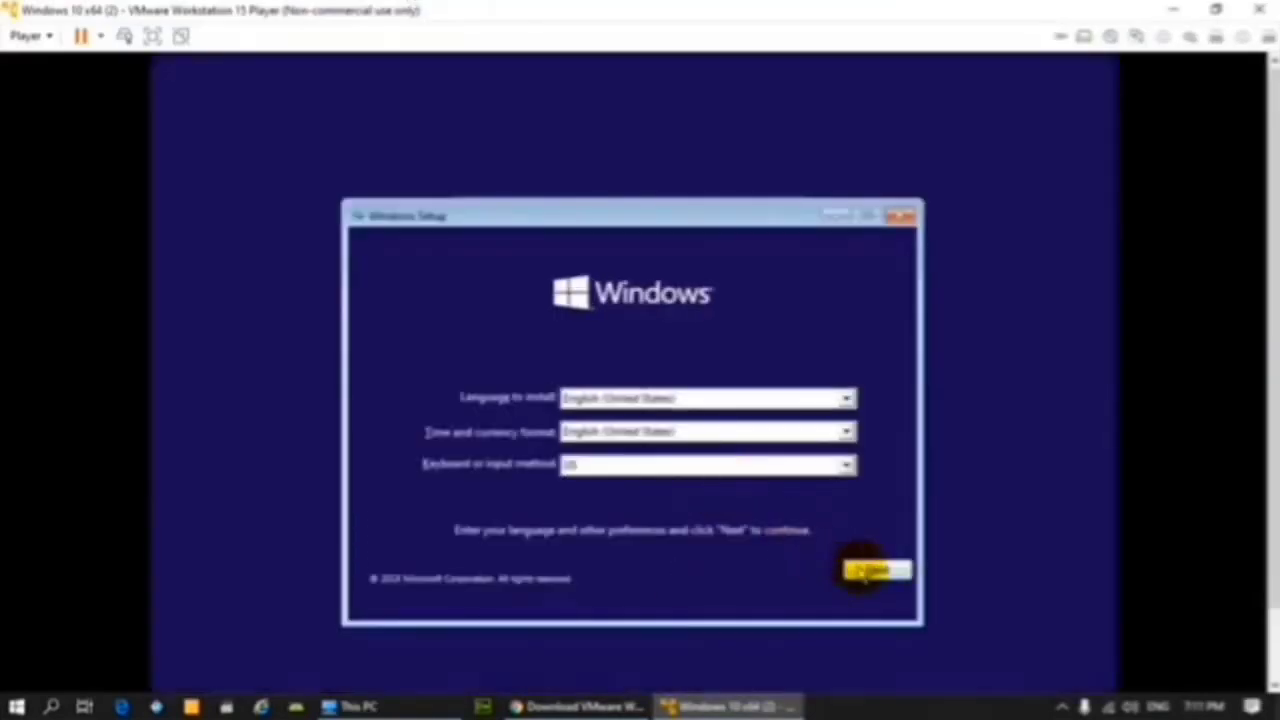
{"action": "left_click", "coordinate": [862, 570]}
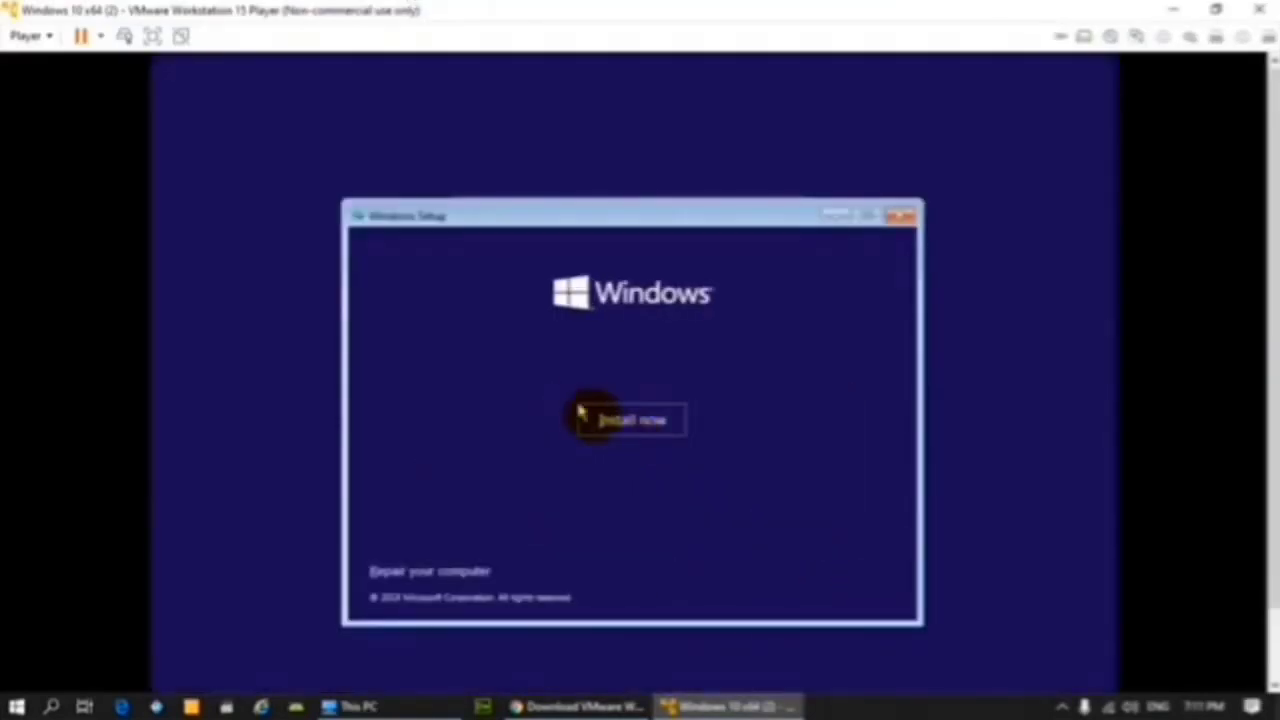
{"action": "left_click", "coordinate": [603, 425]}
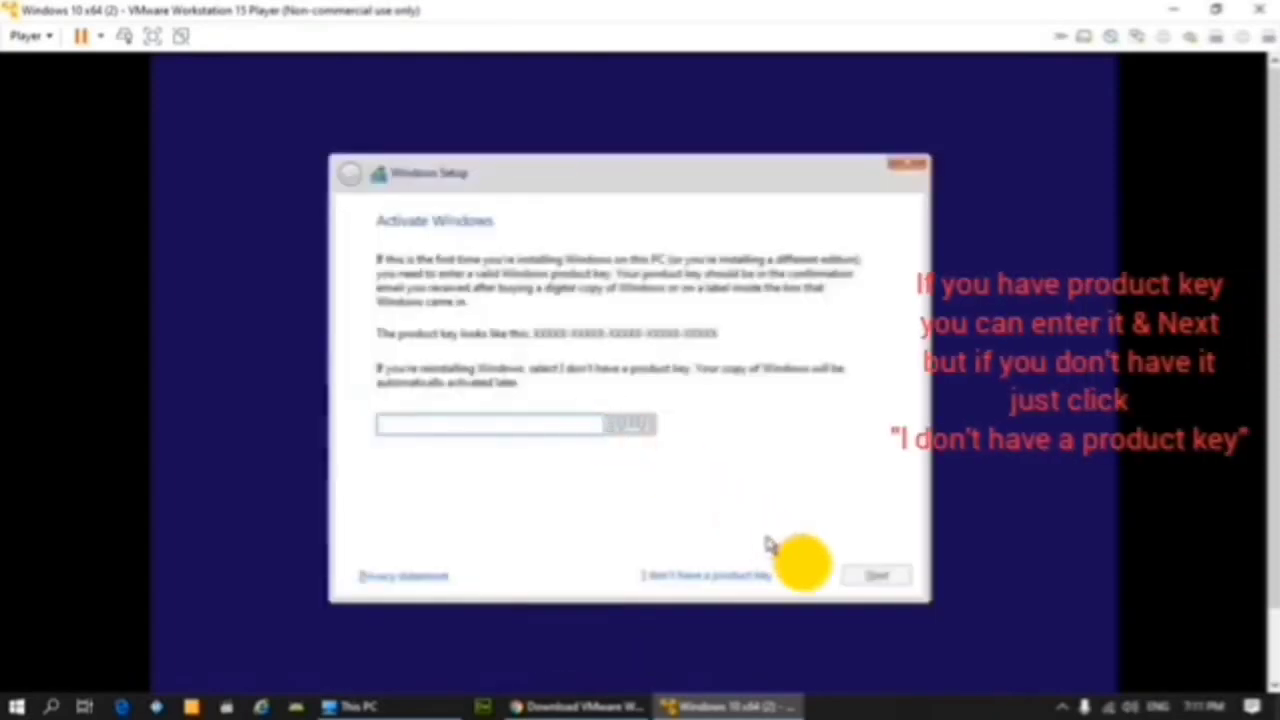
{"action": "left_click", "coordinate": [733, 575]}
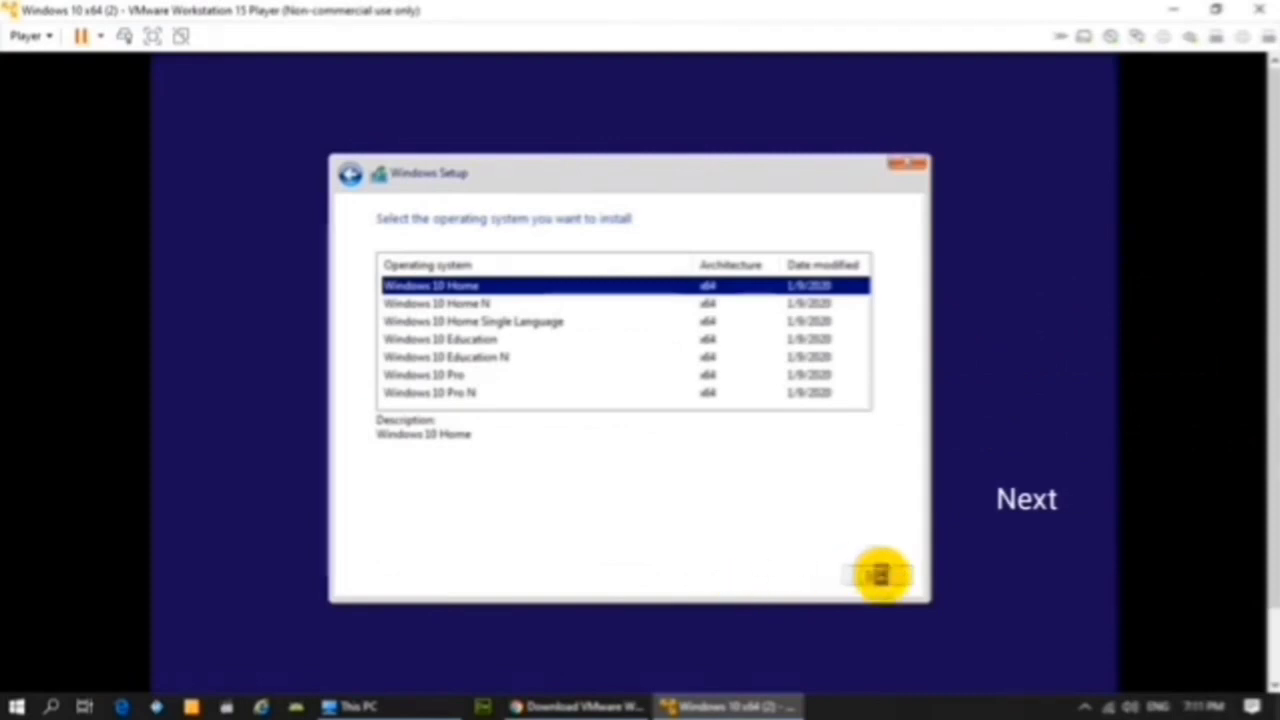
{"action": "left_click", "coordinate": [878, 575]}
{"action": "left_click", "coordinate": [876, 576]}
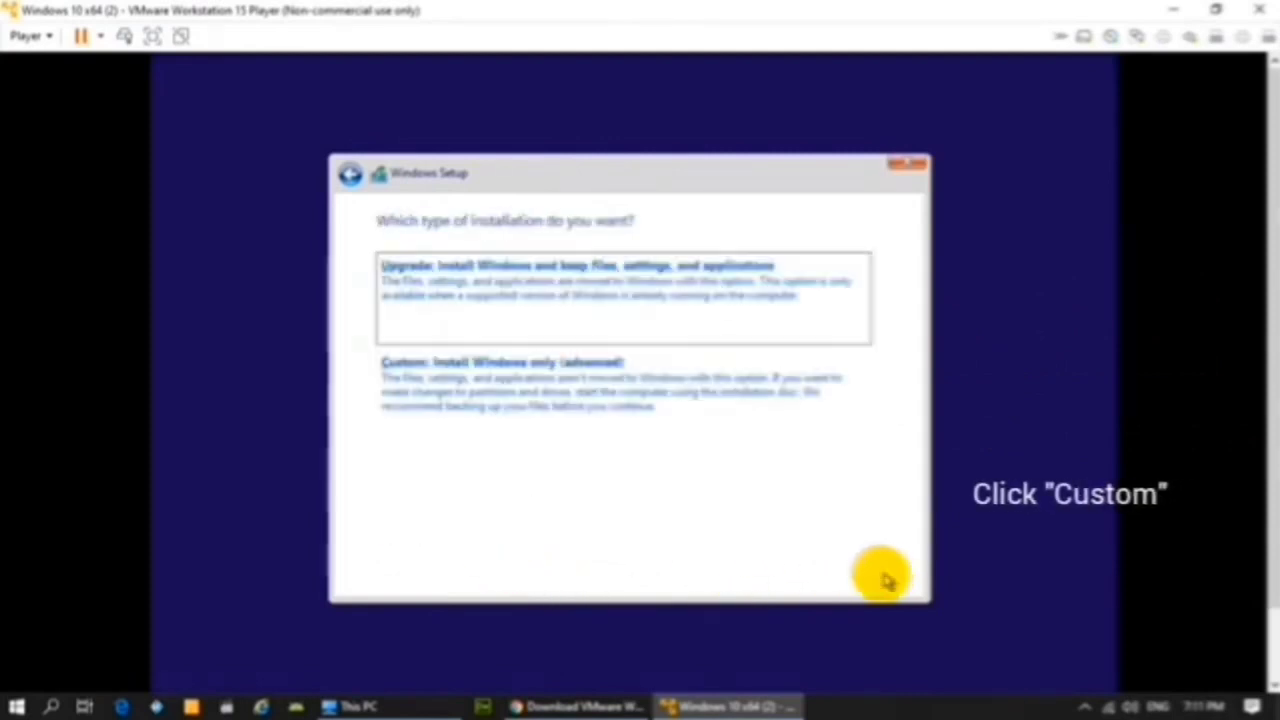
Step: Choose Custom install, create two partitions, and install Windows onto Drive 0 Partition 4
{"action": "left_click", "coordinate": [592, 386]}
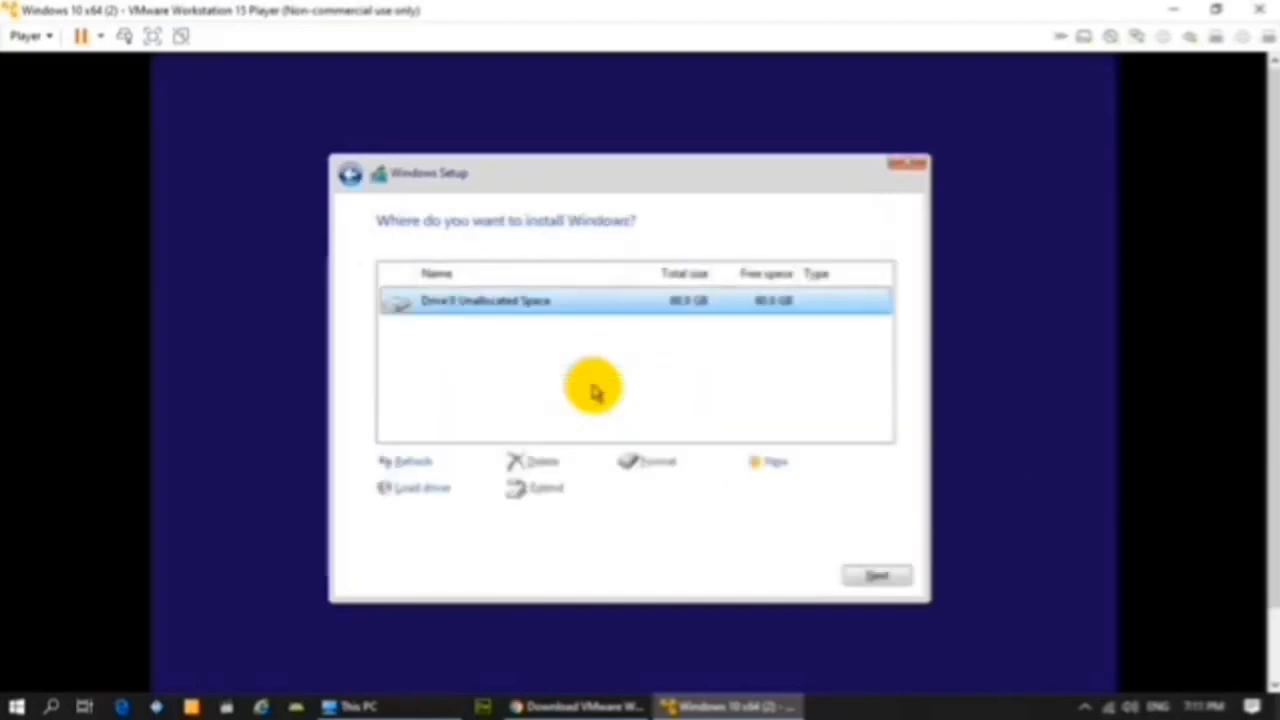
{"action": "left_click", "coordinate": [767, 461]}
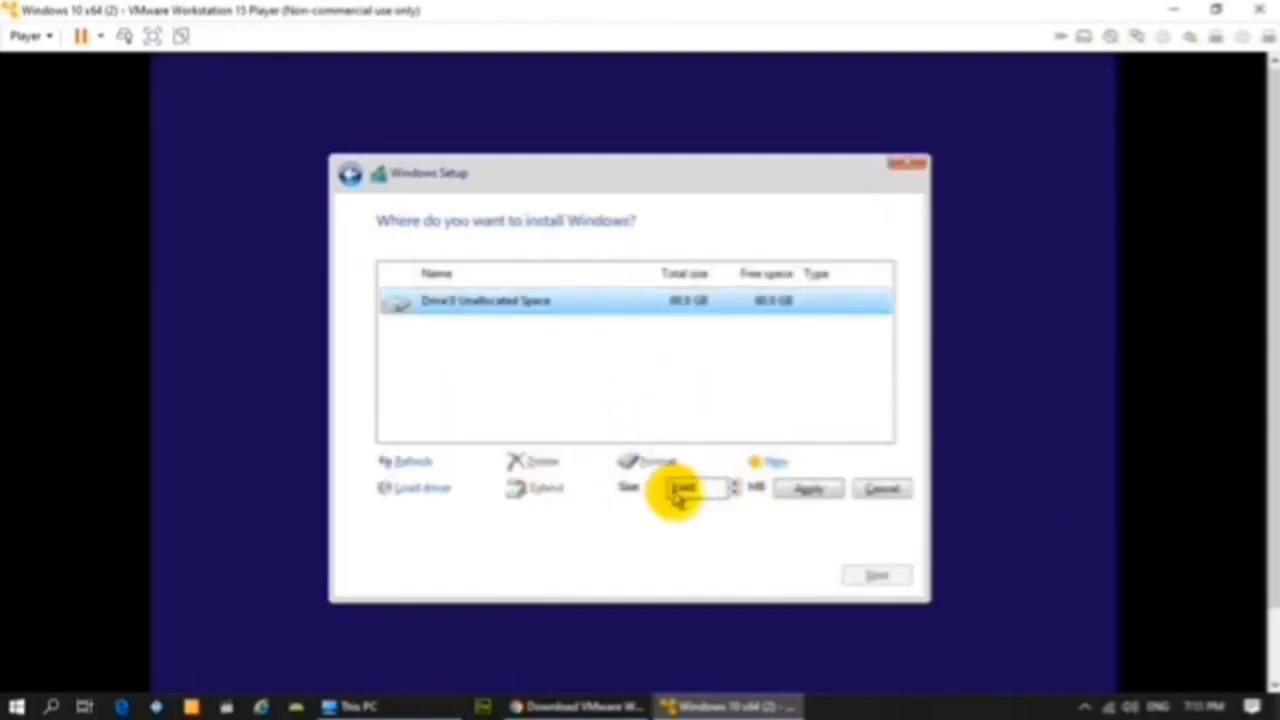
{"action": "left_click", "coordinate": [800, 489]}
{"action": "left_click", "coordinate": [749, 490]}
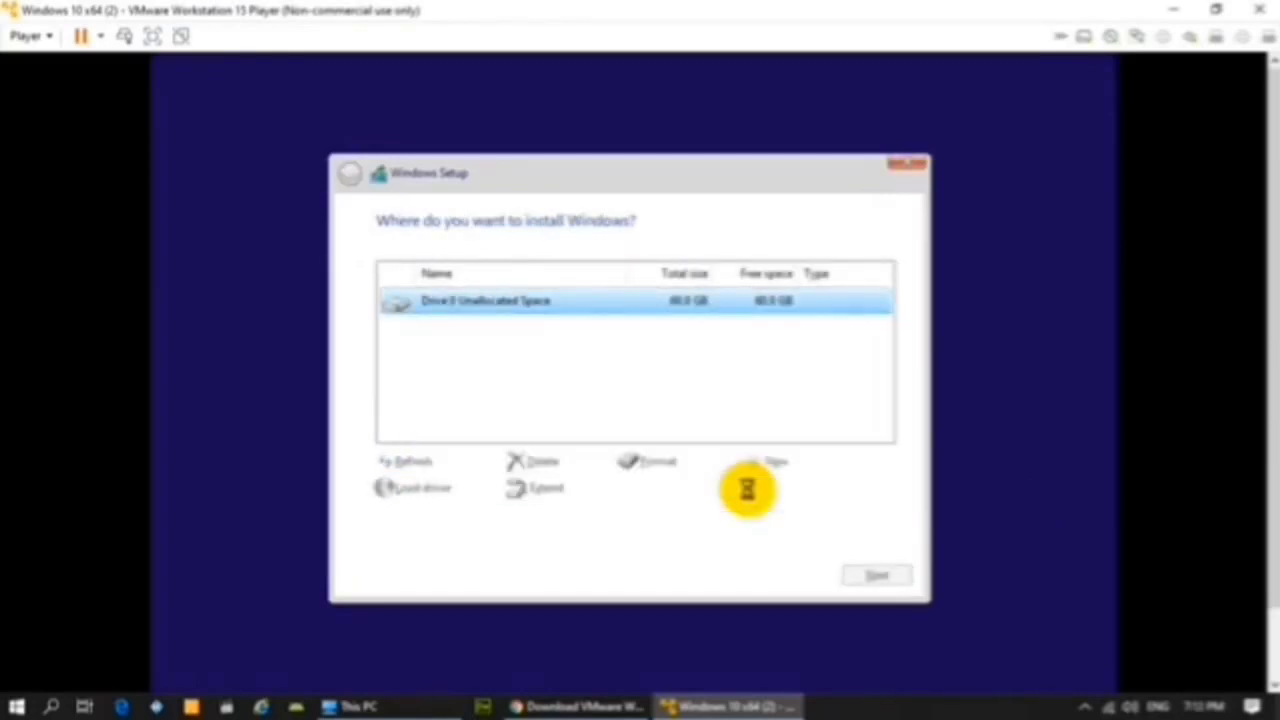
{"action": "left_click", "coordinate": [553, 428]}
{"action": "left_click", "coordinate": [775, 463]}
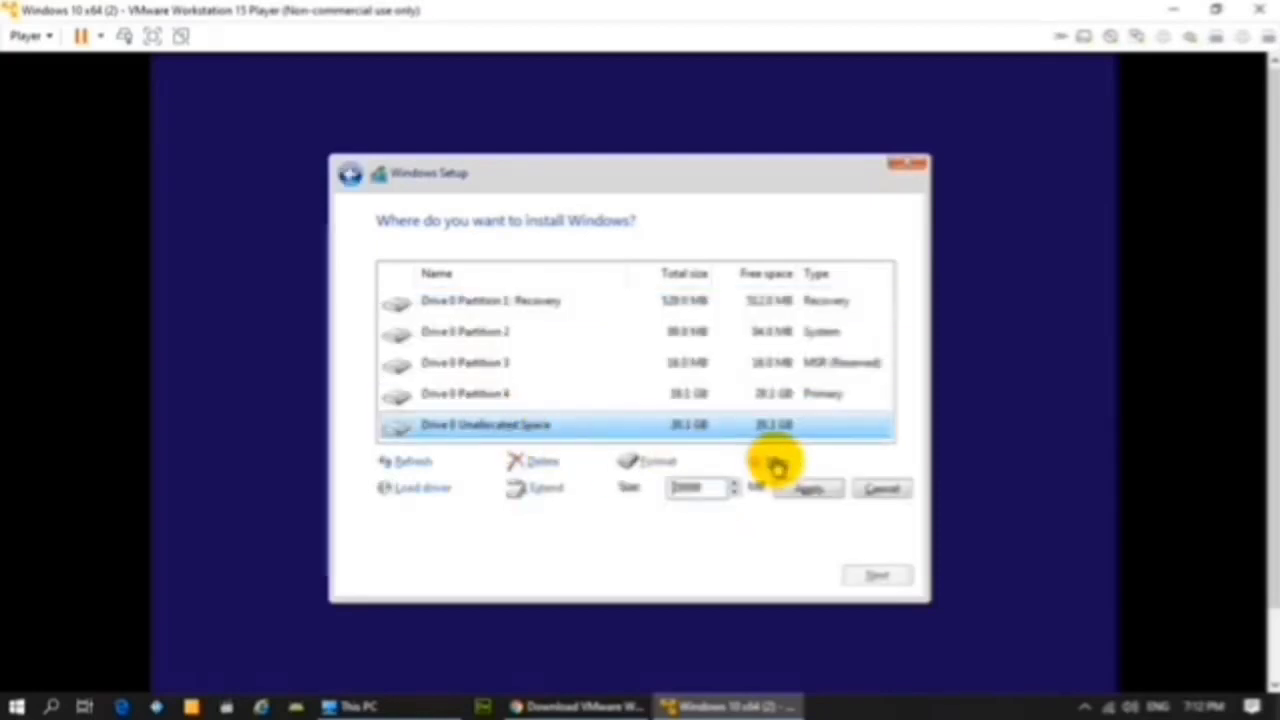
{"action": "left_click", "coordinate": [808, 489]}
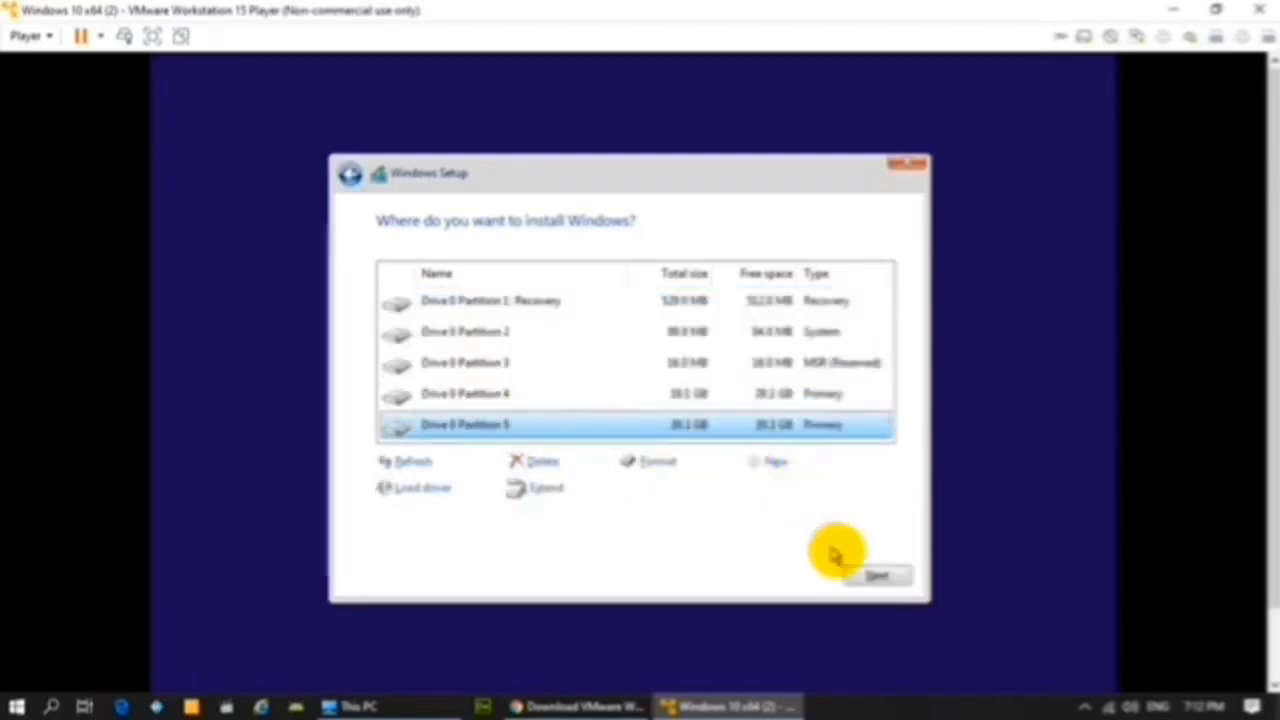
{"action": "left_click", "coordinate": [455, 396]}
{"action": "left_click", "coordinate": [872, 575]}
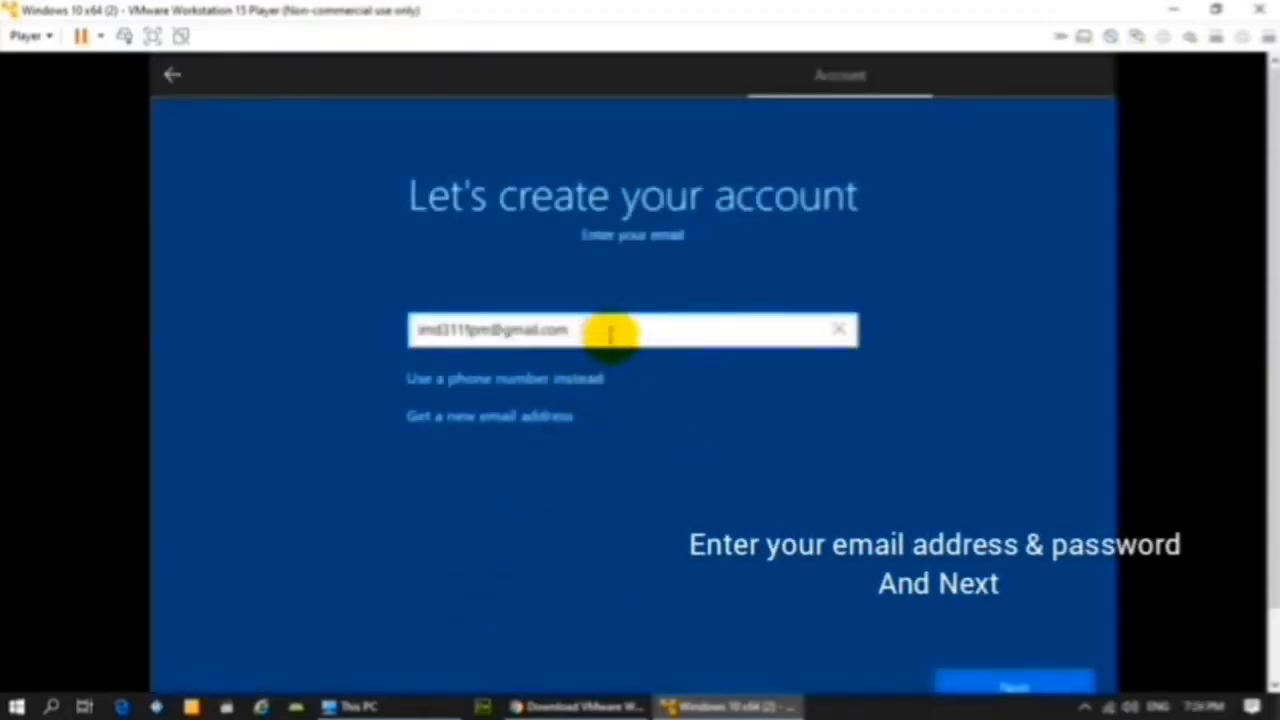
Step: Submit the account e-mail, enter the account password, and opt out of Microsoft offers
{"action": "left_click", "coordinate": [988, 680]}
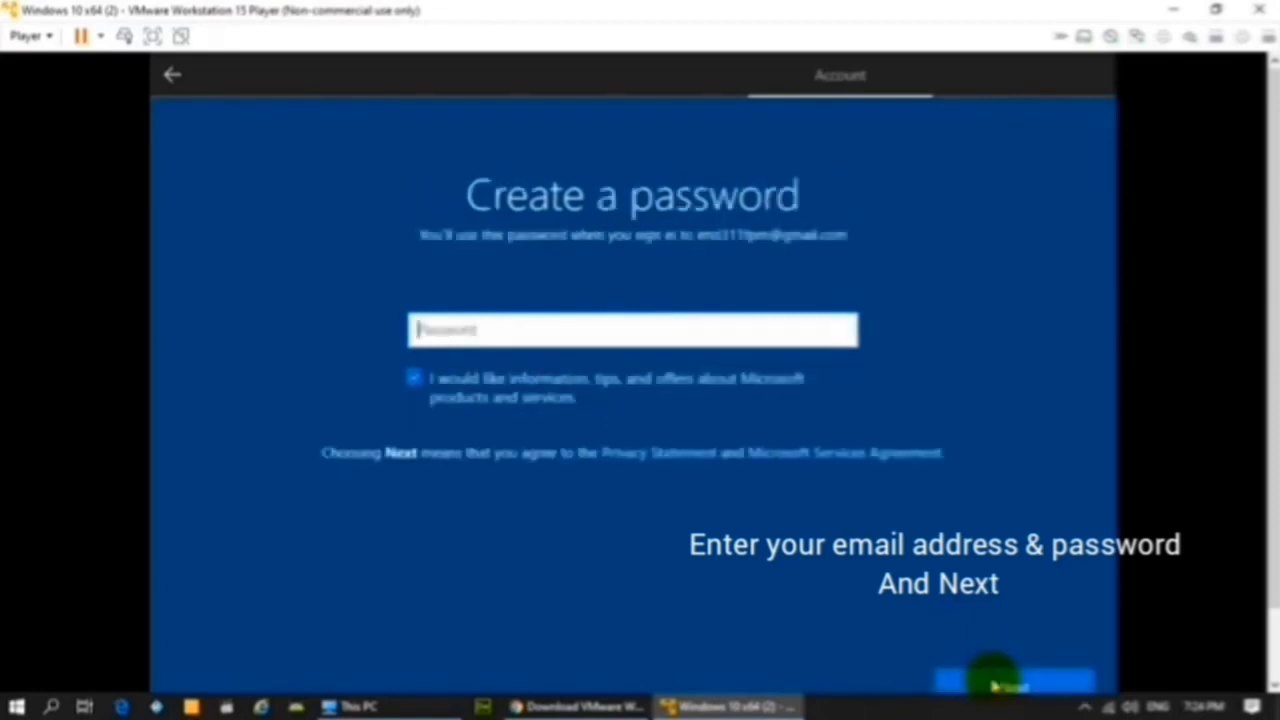
{"action": "left_click", "coordinate": [414, 378]}
{"action": "left_click", "coordinate": [458, 328]}
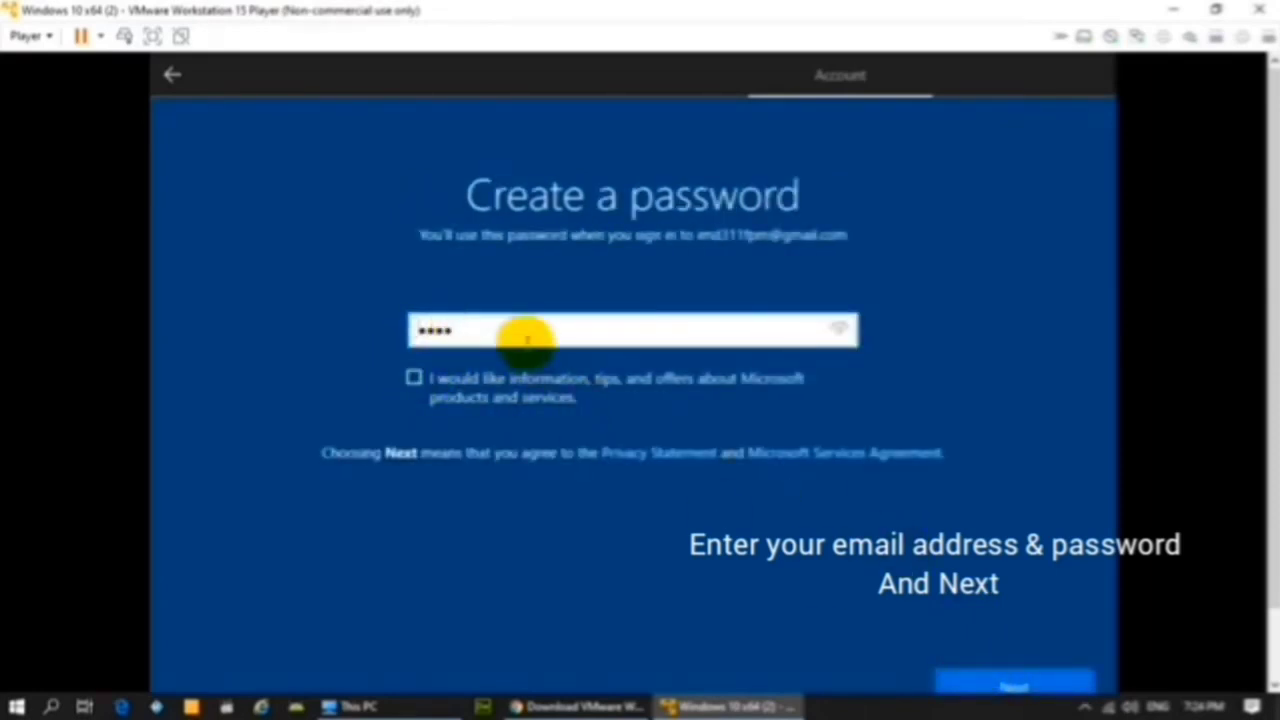
{"action": "left_click_drag", "start_coordinate": [522, 336], "coordinate": [331, 328]}
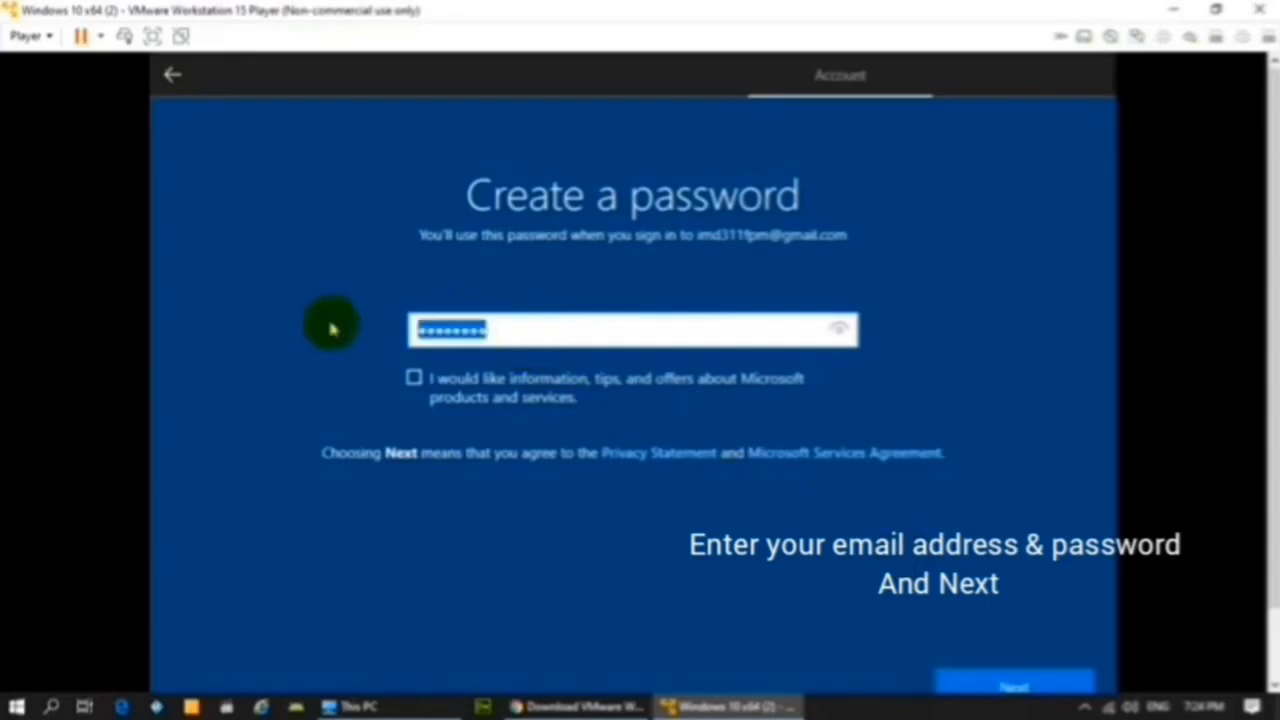
{"action": "left_click", "coordinate": [962, 680]}
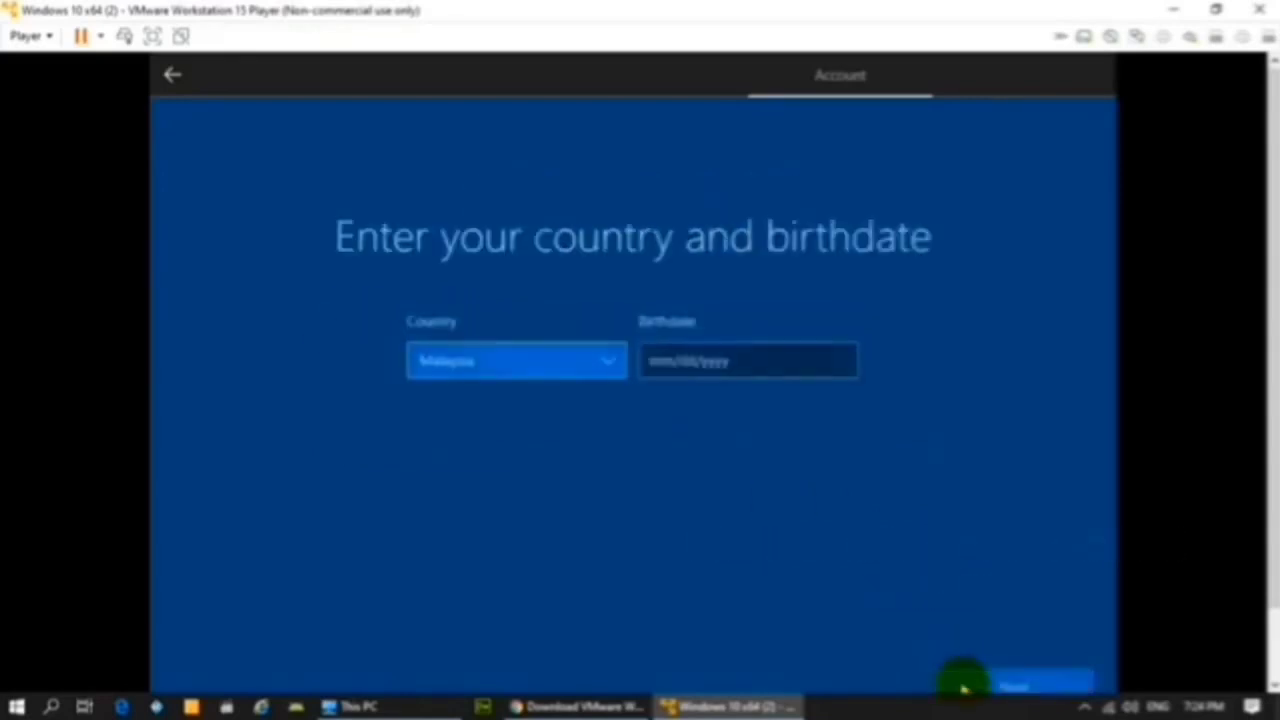
Step: Set country to Malaysia and pick the birthdate, then proceed to Create PIN
{"action": "left_click", "coordinate": [663, 367]}
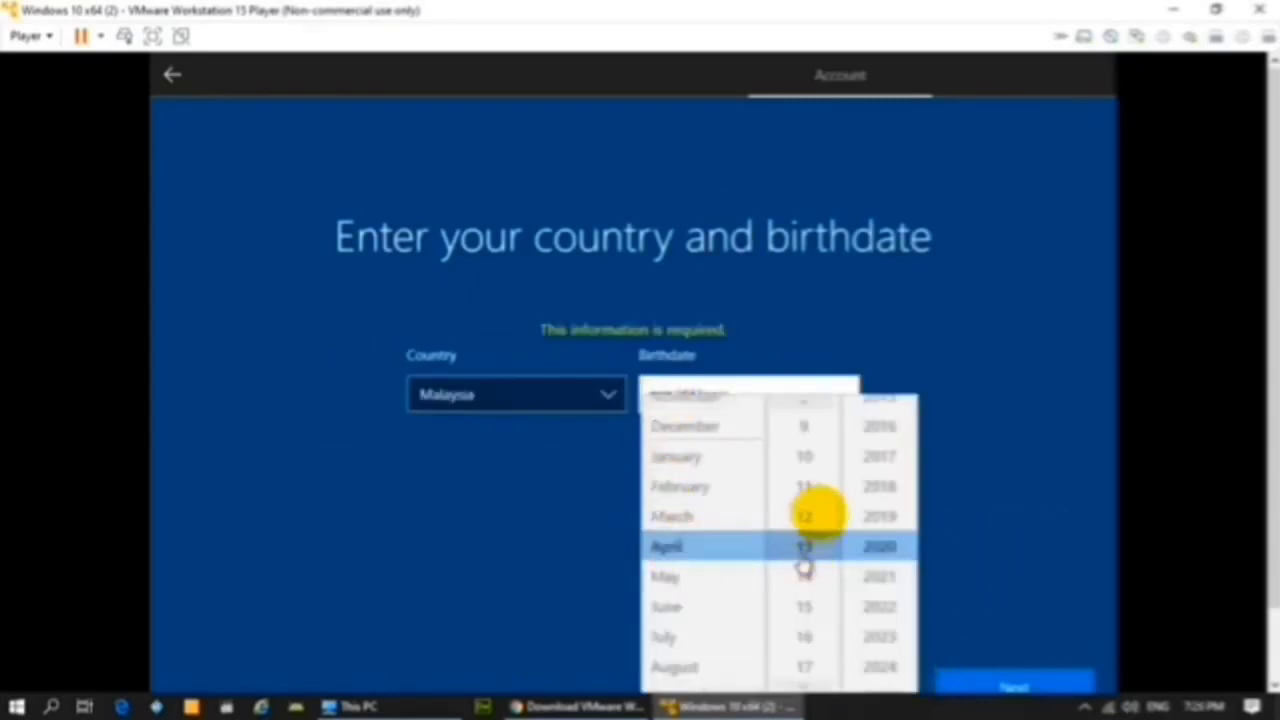
{"action": "left_click", "coordinate": [880, 428]}
{"action": "scroll", "coordinate": [880, 428], "scroll_direction": "up", "scroll_amount": 6}
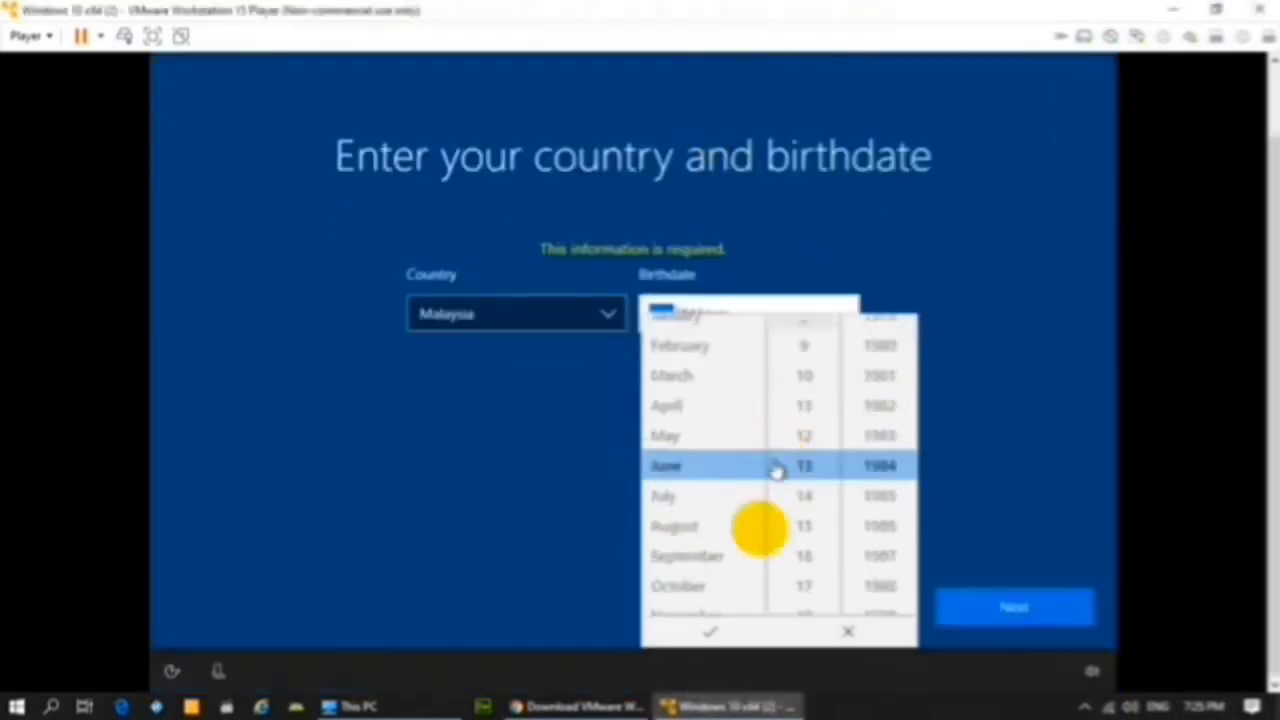
{"action": "left_click", "coordinate": [710, 632]}
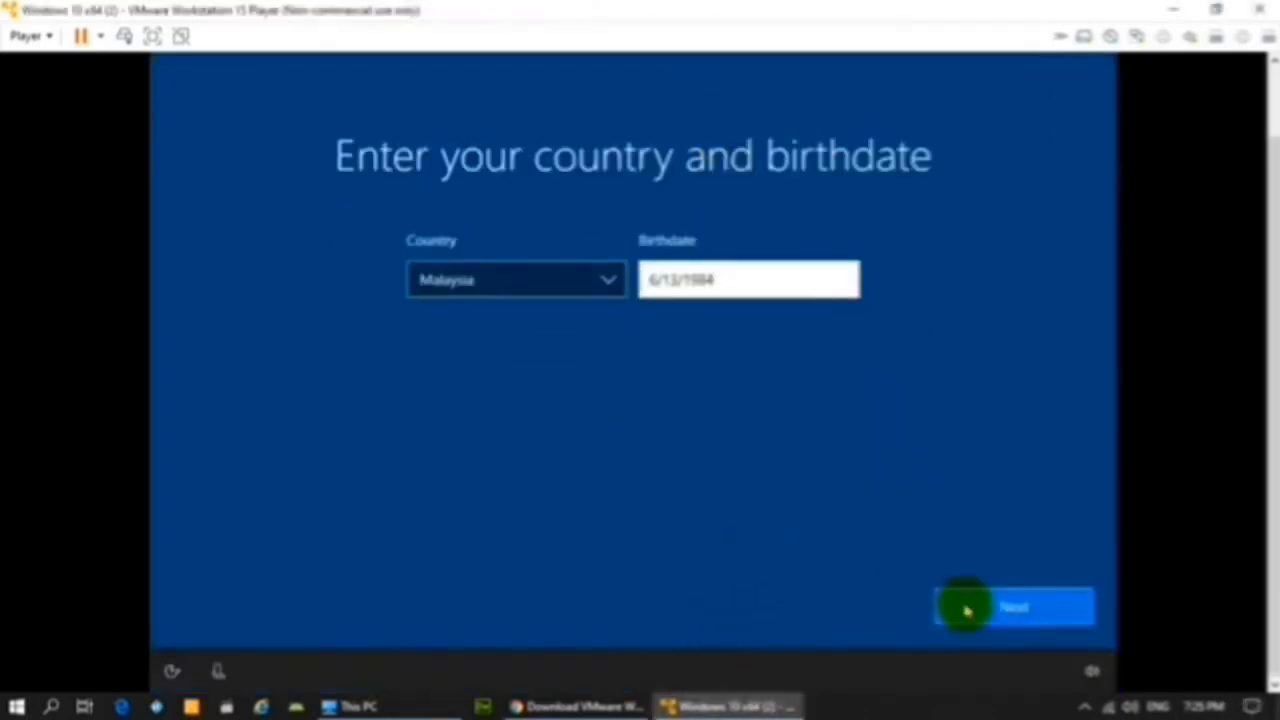
{"action": "left_click", "coordinate": [966, 608]}
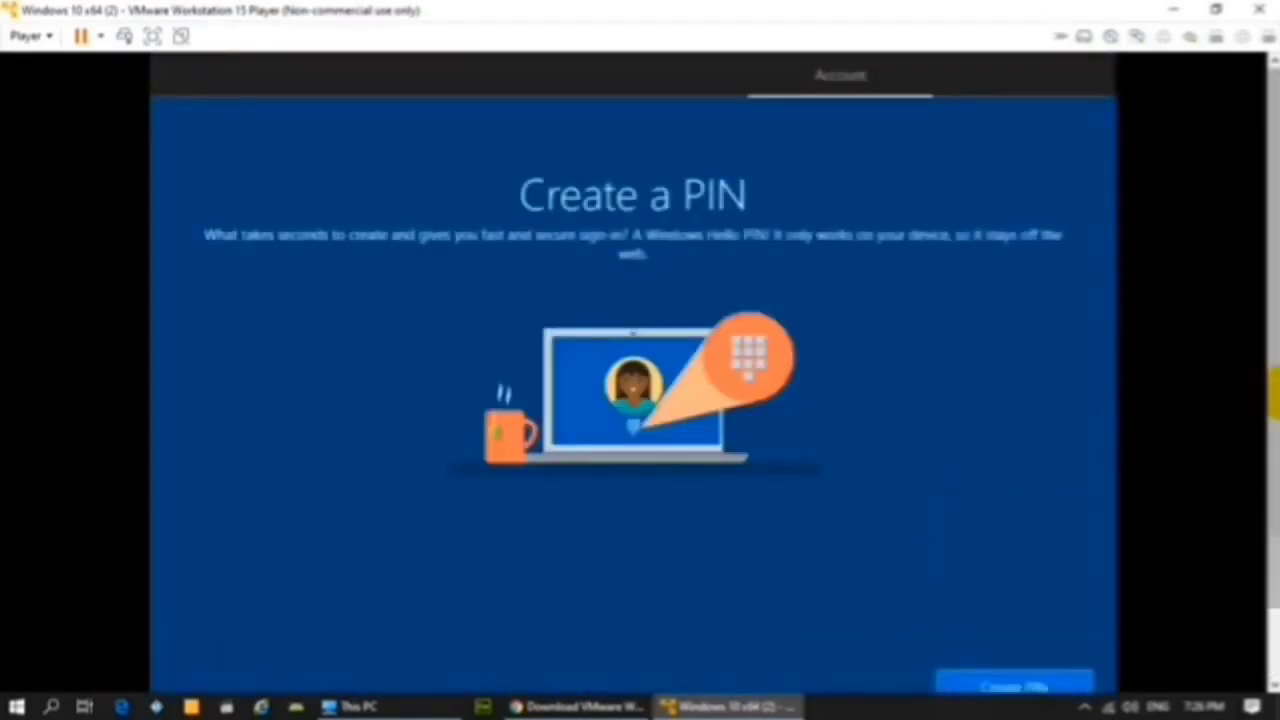
{"action": "left_click", "coordinate": [1013, 610]}
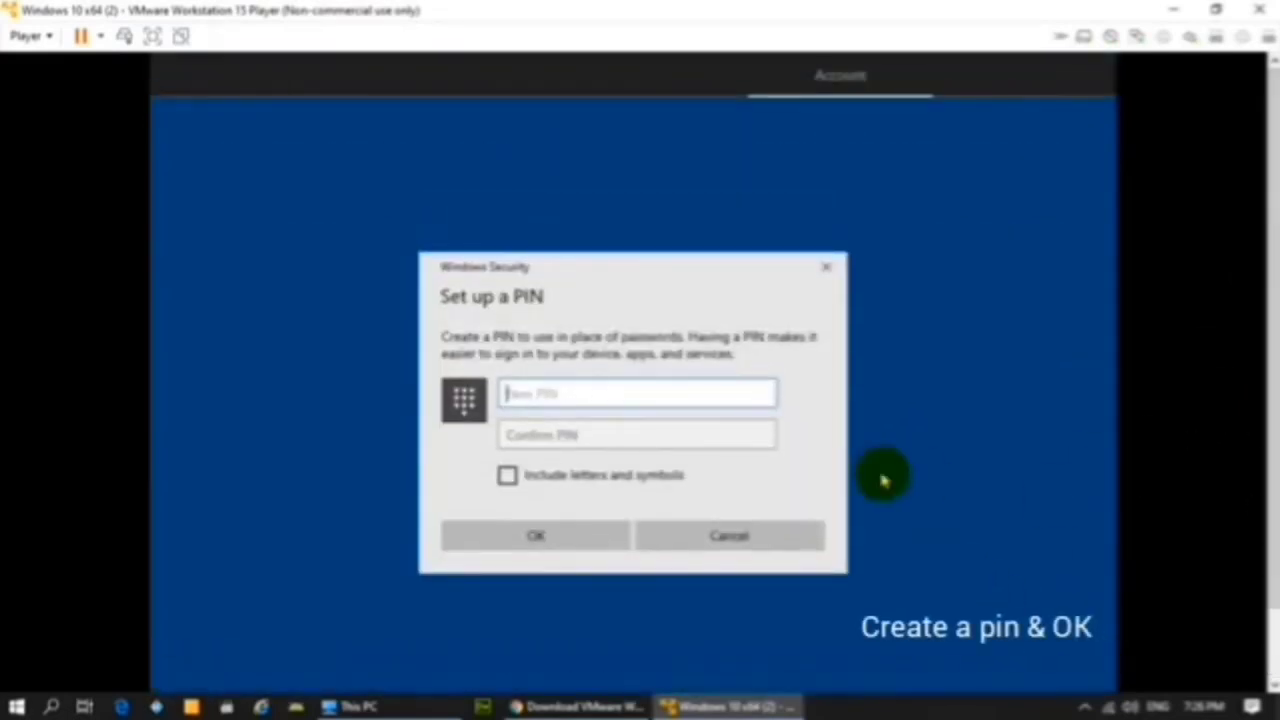
Step: Enter and confirm the four-digit PIN and save it
{"action": "key", "text": "Tab"}
{"action": "type", "text": "1234"}
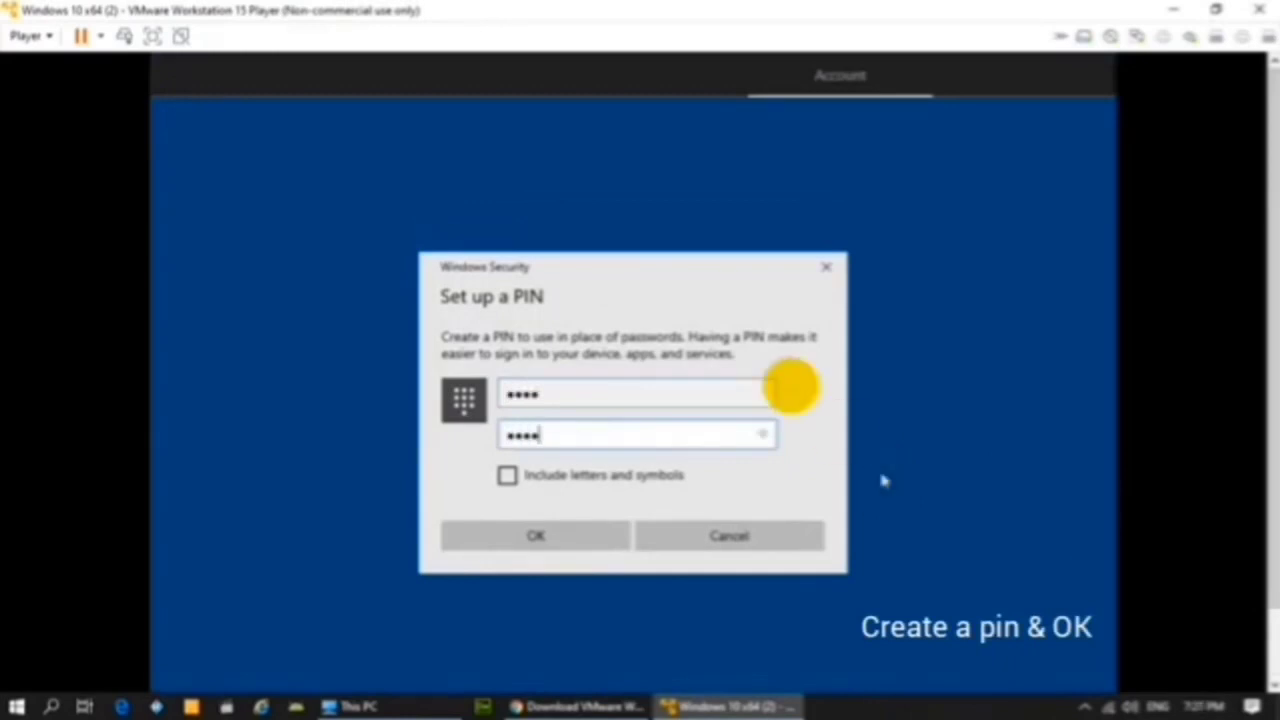
{"action": "left_click", "coordinate": [486, 536]}
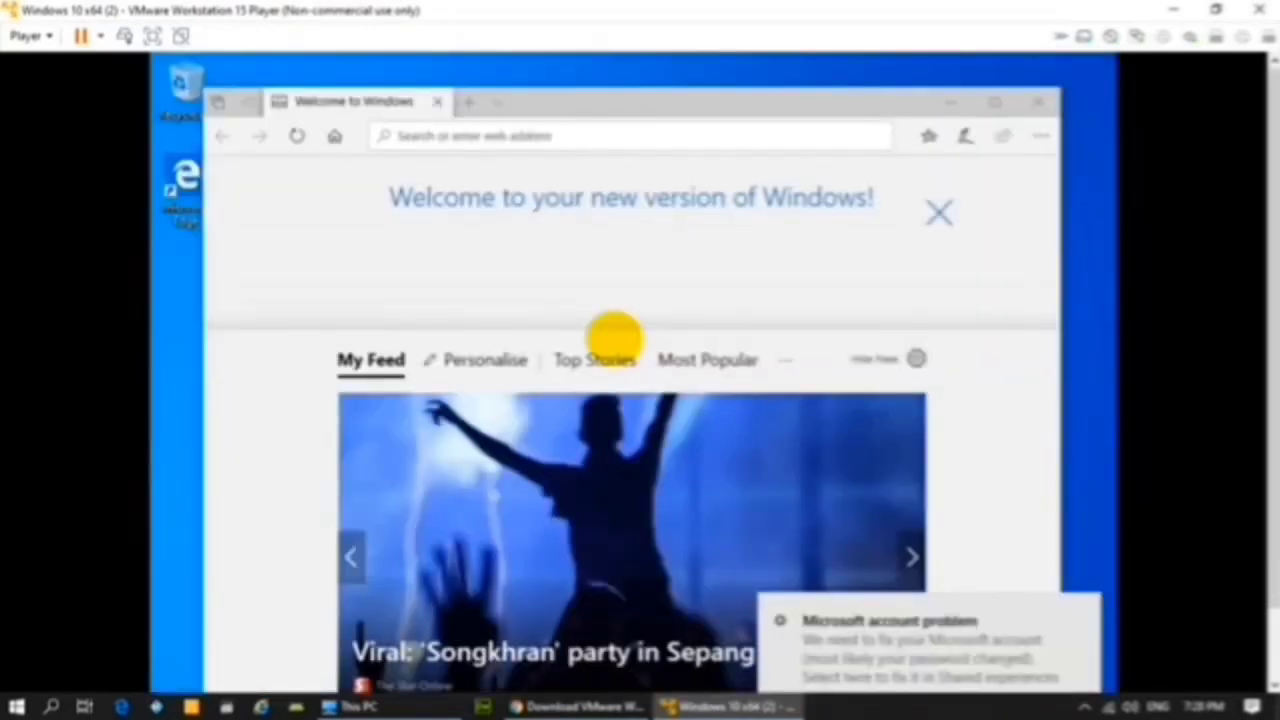
Step: Dismiss the Microsoft account notification and close the Edge welcome window
{"action": "left_click", "coordinate": [1078, 620]}
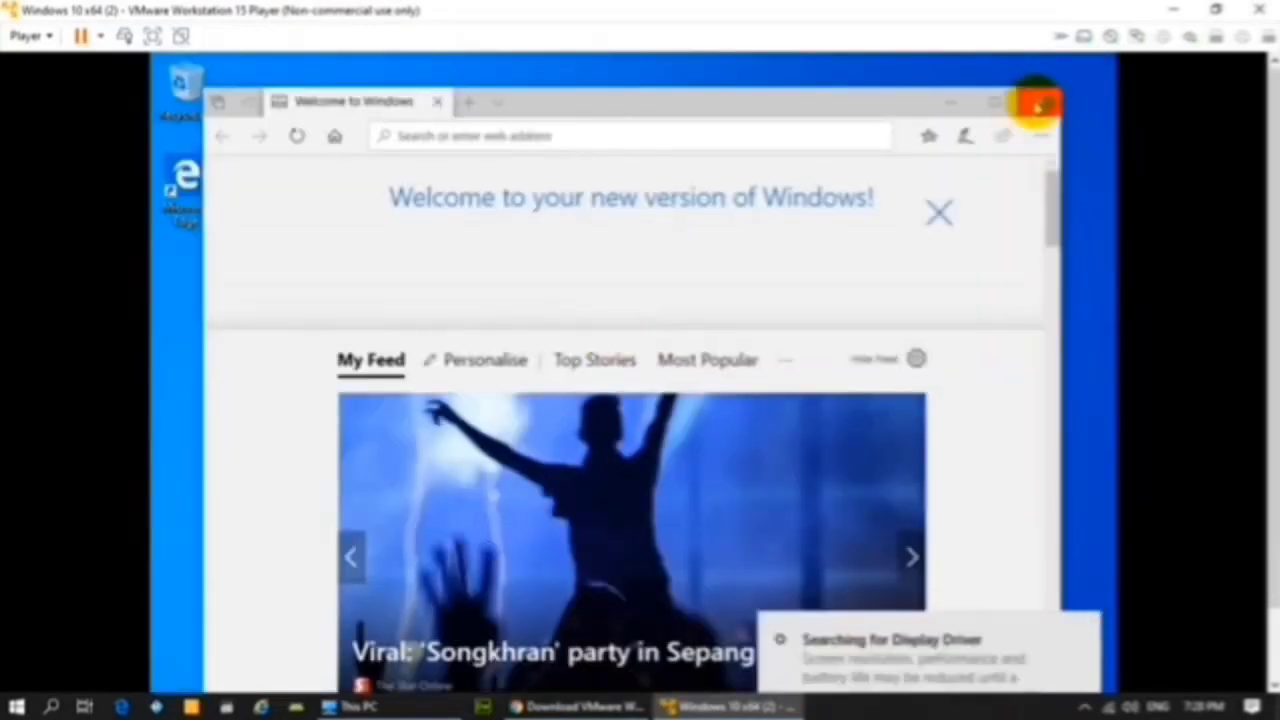
{"action": "left_click", "coordinate": [1040, 103]}
{"action": "mouse_move", "coordinate": [748, 20]}
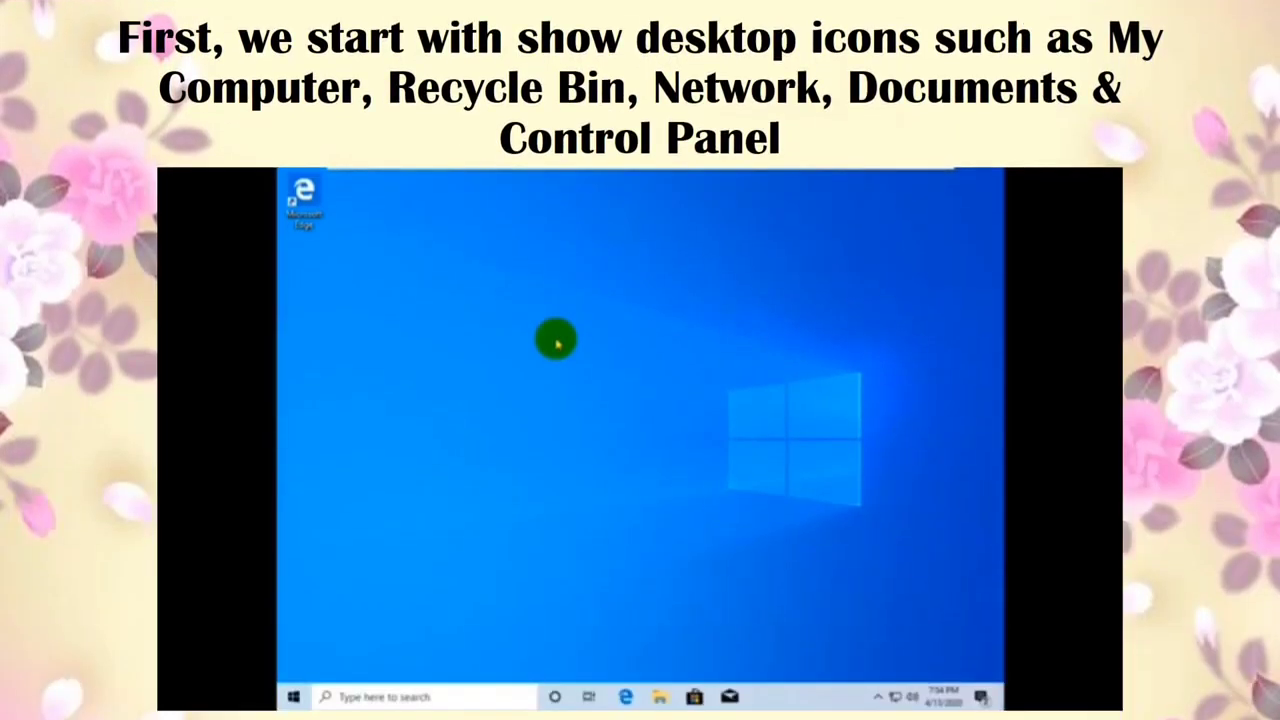
Step: In Personalize > Themes > Desktop icon settings, enable Network, Recycle Bin and Control Panel icons
{"action": "right_click", "coordinate": [560, 343]}
{"action": "left_click", "coordinate": [603, 473]}
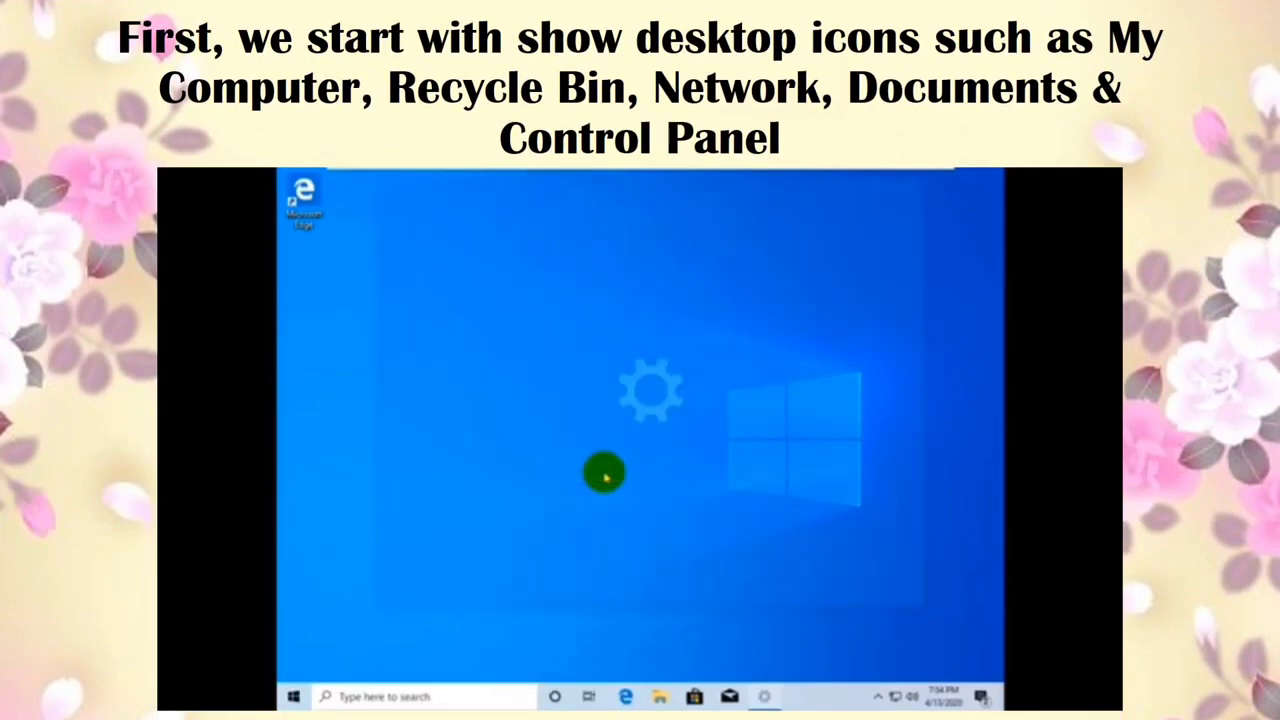
{"action": "left_click", "coordinate": [418, 429]}
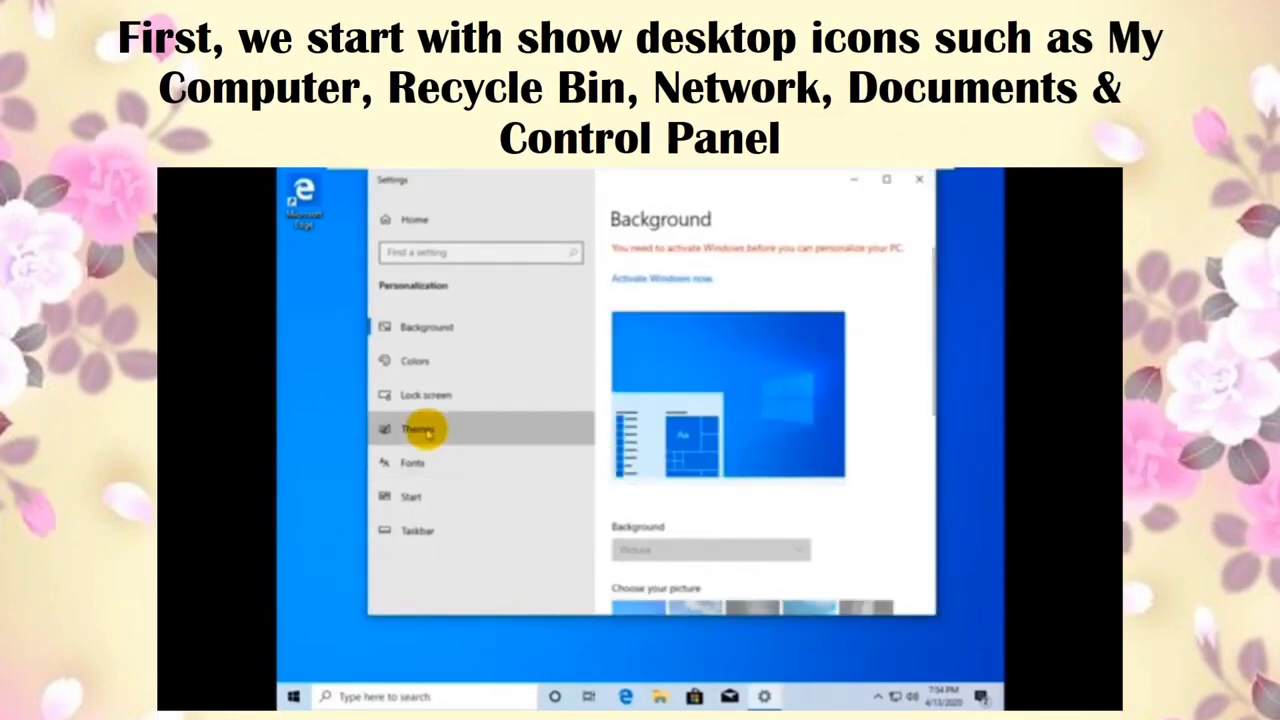
{"action": "scroll", "coordinate": [772, 432], "scroll_direction": "down", "scroll_amount": 8}
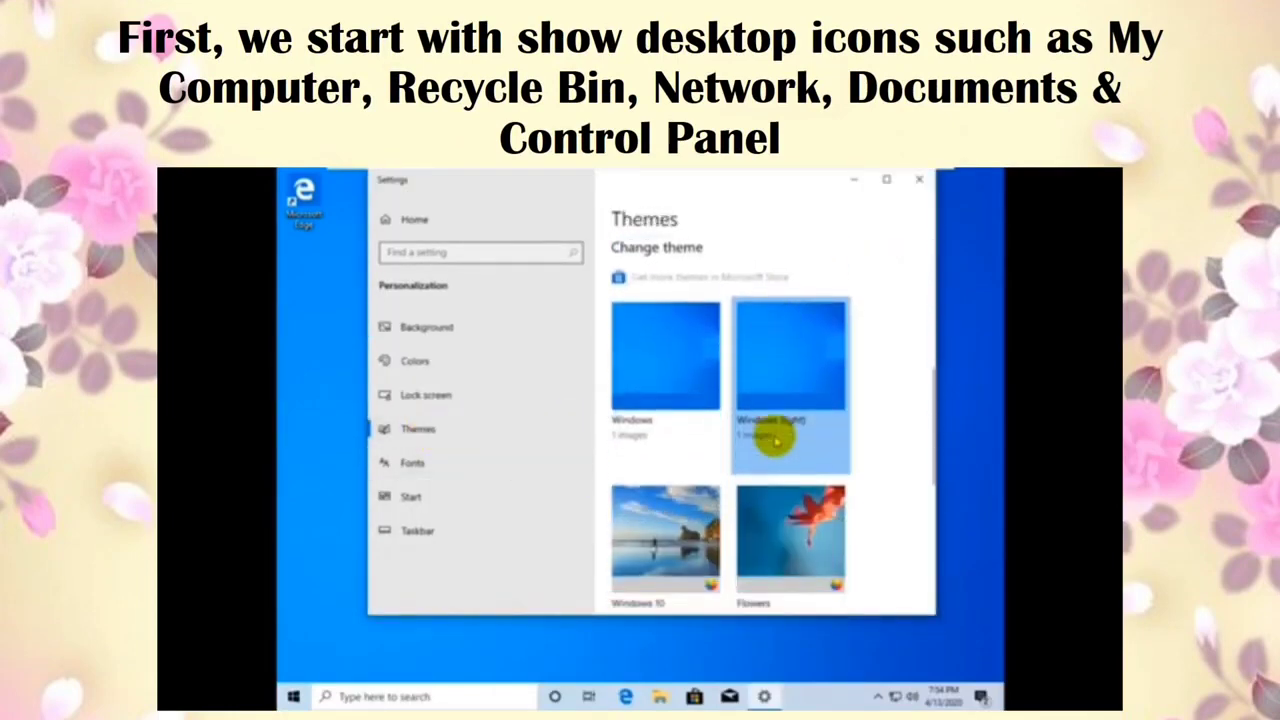
{"action": "scroll", "coordinate": [775, 436], "scroll_direction": "down", "scroll_amount": 3}
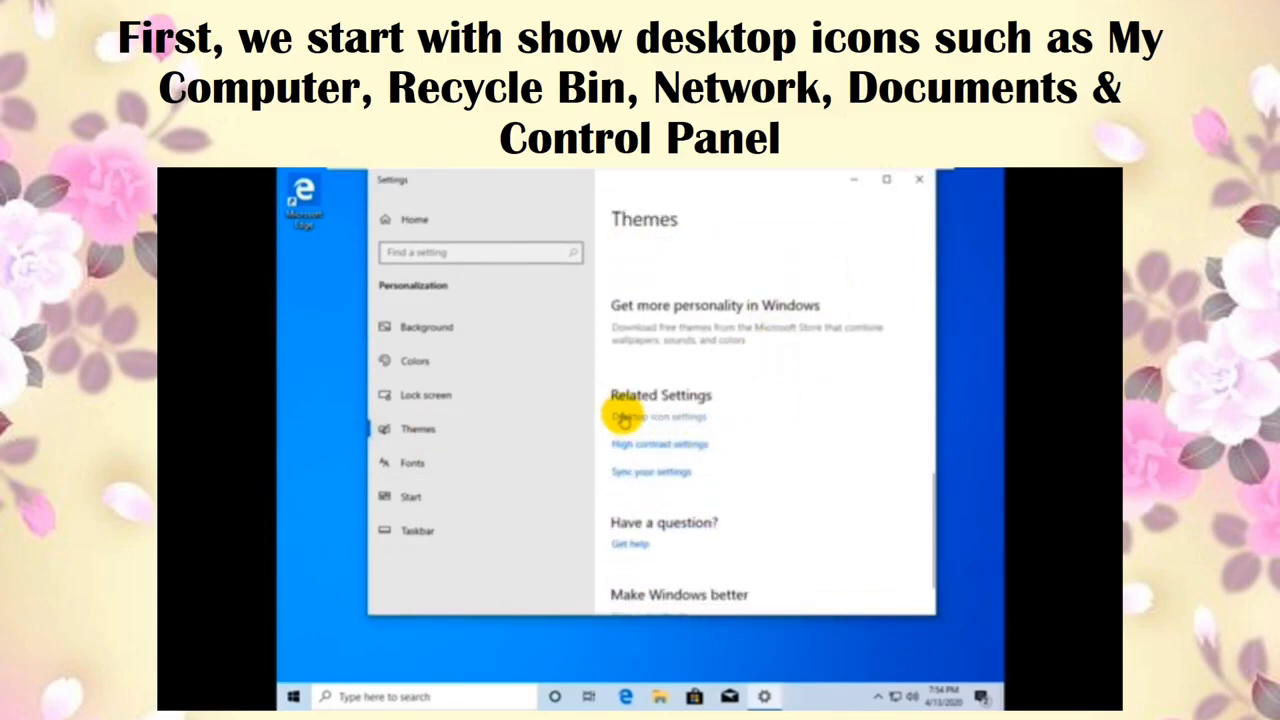
{"action": "left_click", "coordinate": [622, 419]}
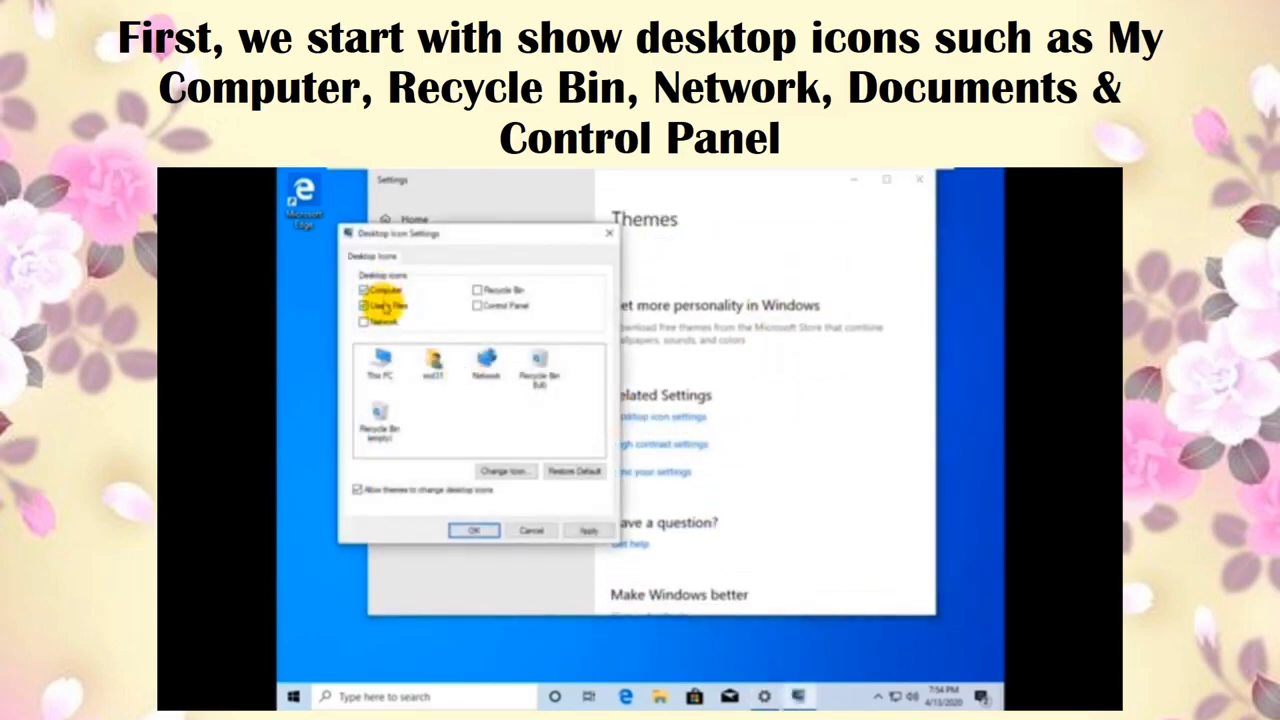
{"action": "left_click", "coordinate": [383, 321]}
{"action": "left_click", "coordinate": [485, 290]}
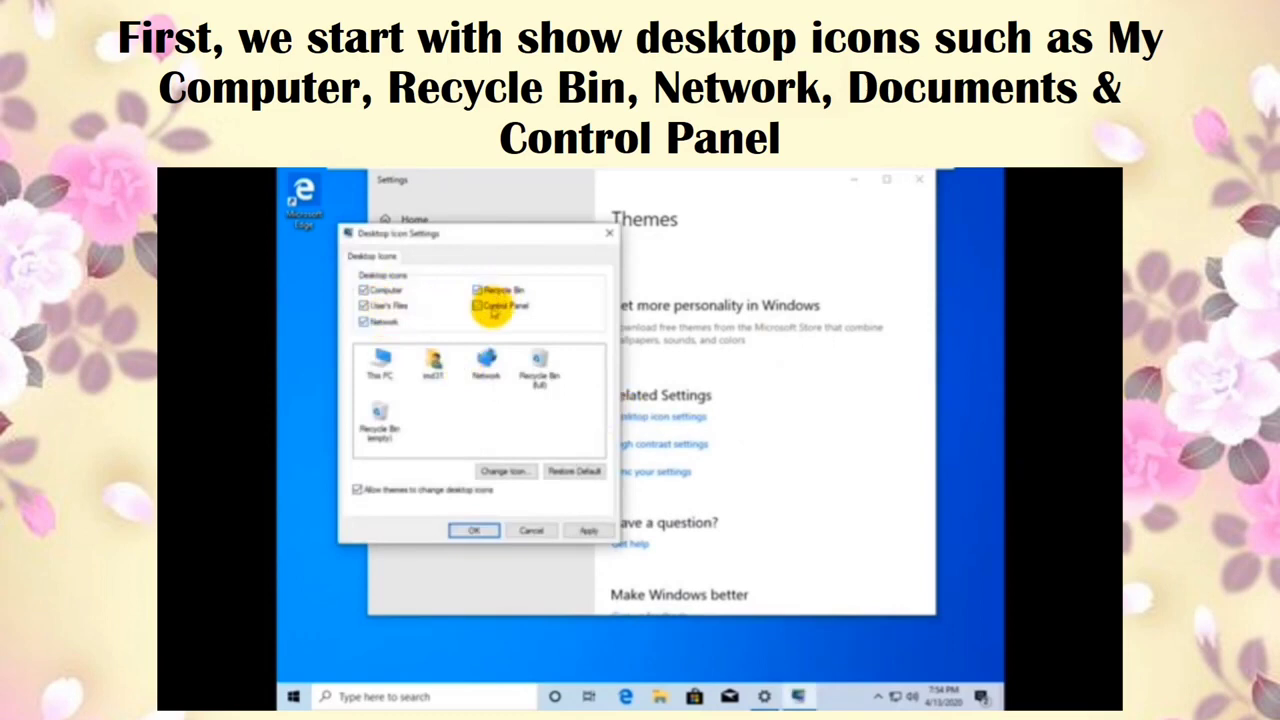
{"action": "left_click", "coordinate": [492, 309]}
{"action": "left_click", "coordinate": [474, 530]}
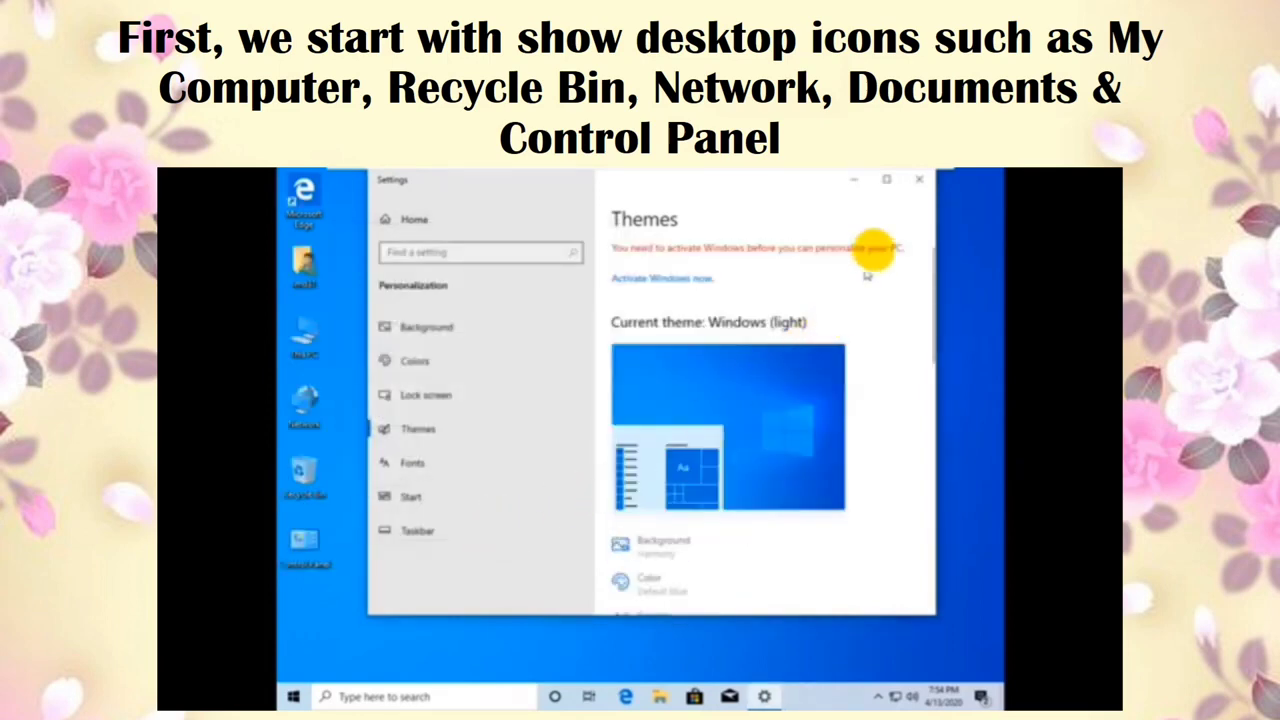
{"action": "left_click", "coordinate": [917, 179]}
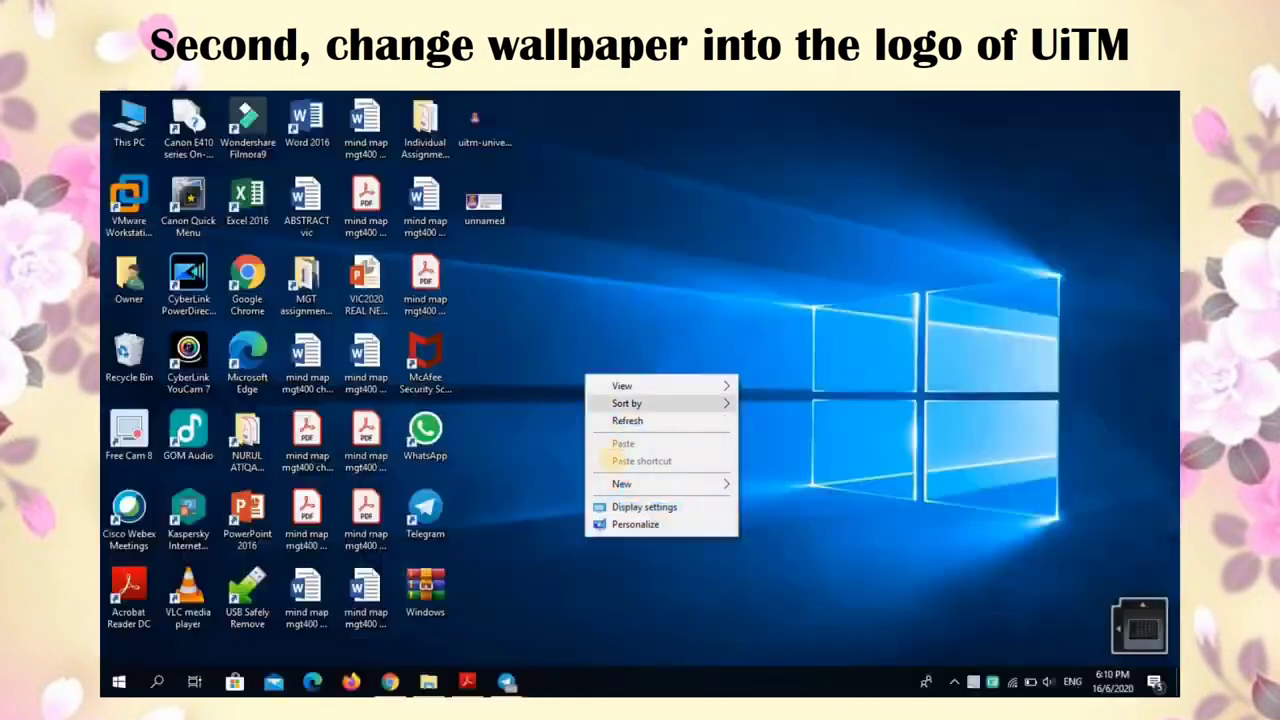
Step: Set the unnamed JPG UiTM logo image as the desktop background in Personalization
{"action": "left_click", "coordinate": [626, 522]}
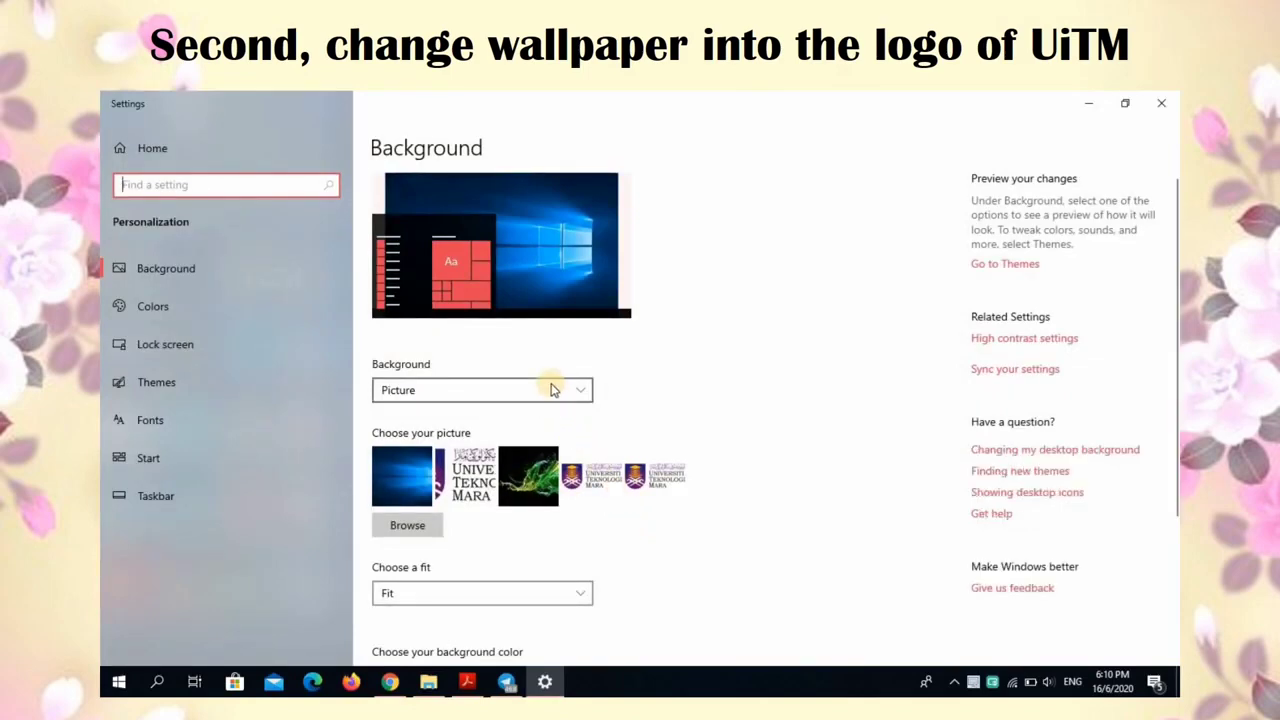
{"action": "left_click", "coordinate": [427, 527]}
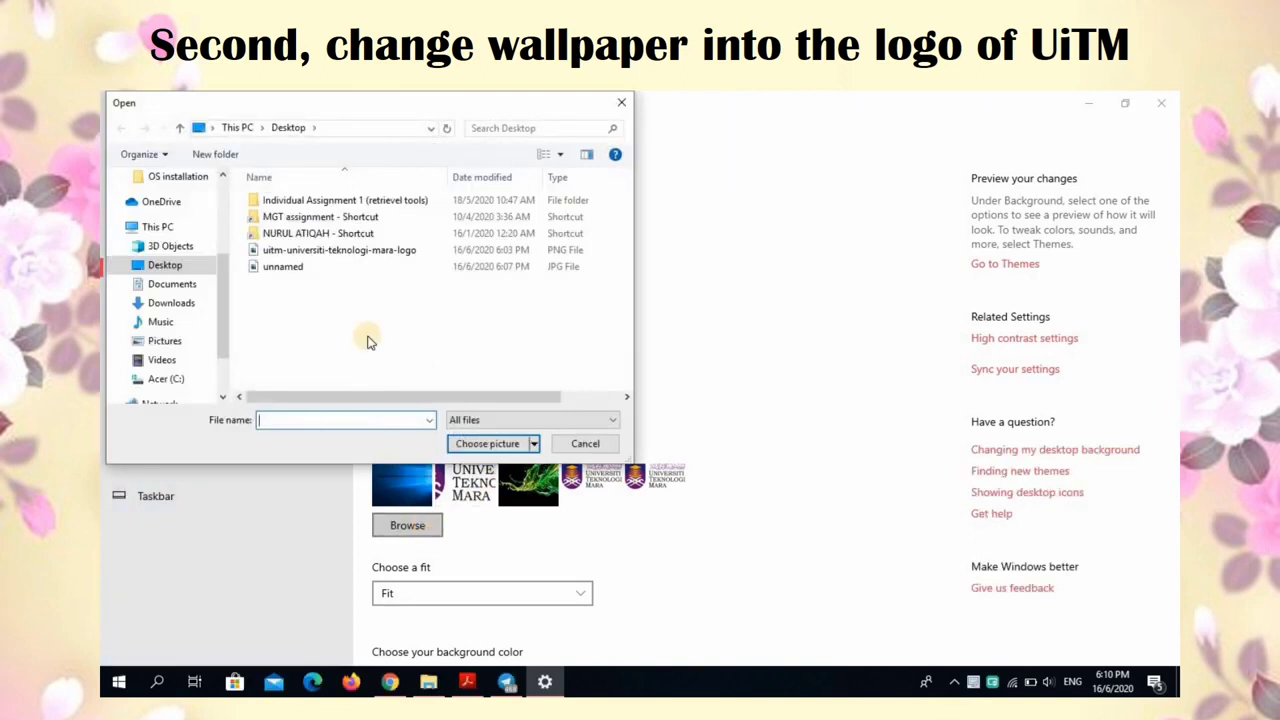
{"action": "left_click", "coordinate": [295, 266]}
{"action": "left_click", "coordinate": [480, 444]}
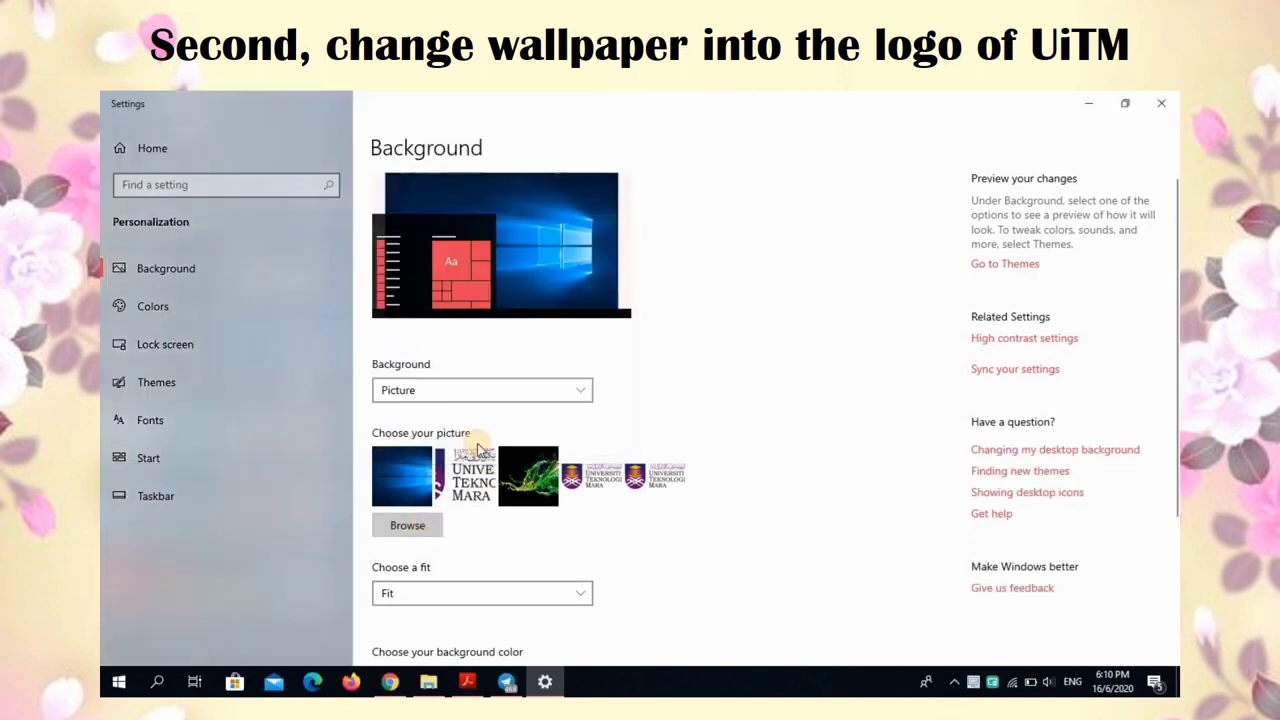
Step: Set the wallpaper fit to Center and close Settings
{"action": "left_click", "coordinate": [490, 597]}
{"action": "left_click", "coordinate": [431, 614]}
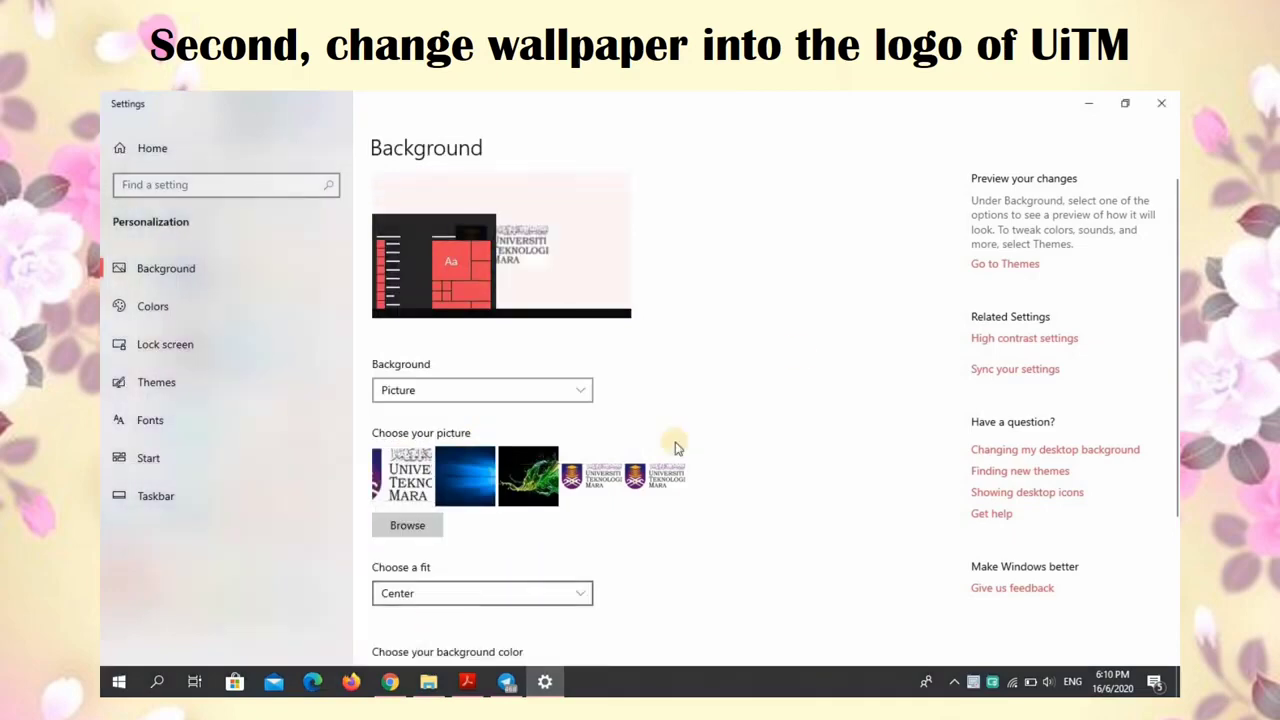
{"action": "left_click", "coordinate": [1160, 104]}
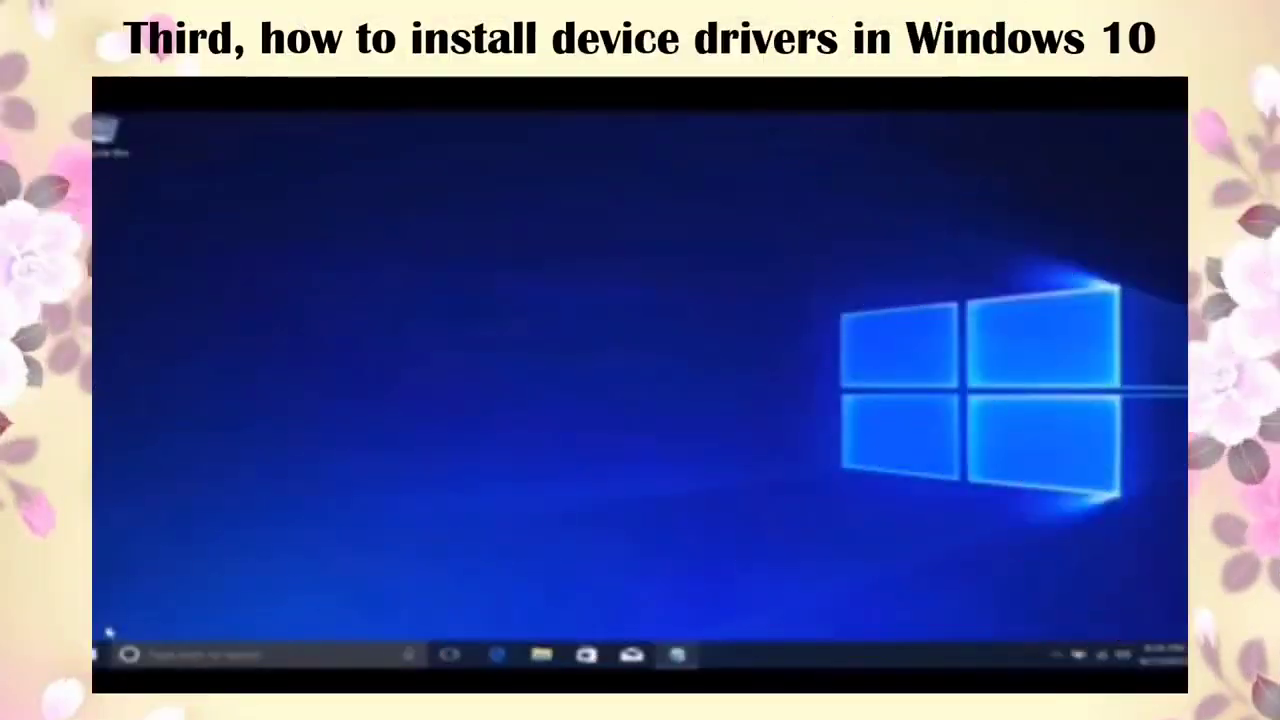
Step: Open Device Manager and start a browse-my-computer driver update for the Digital Audio device
{"action": "key", "text": "super+x"}
{"action": "left_click", "coordinate": [214, 400]}
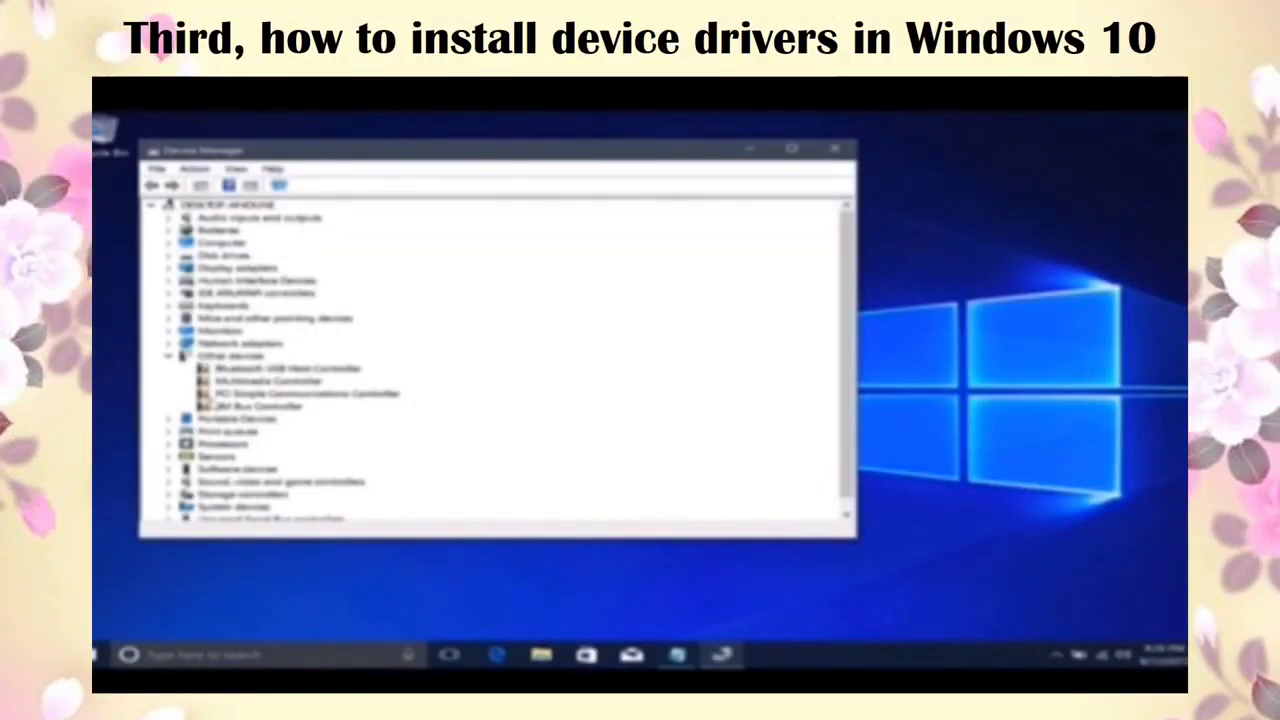
{"action": "left_click", "coordinate": [171, 217]}
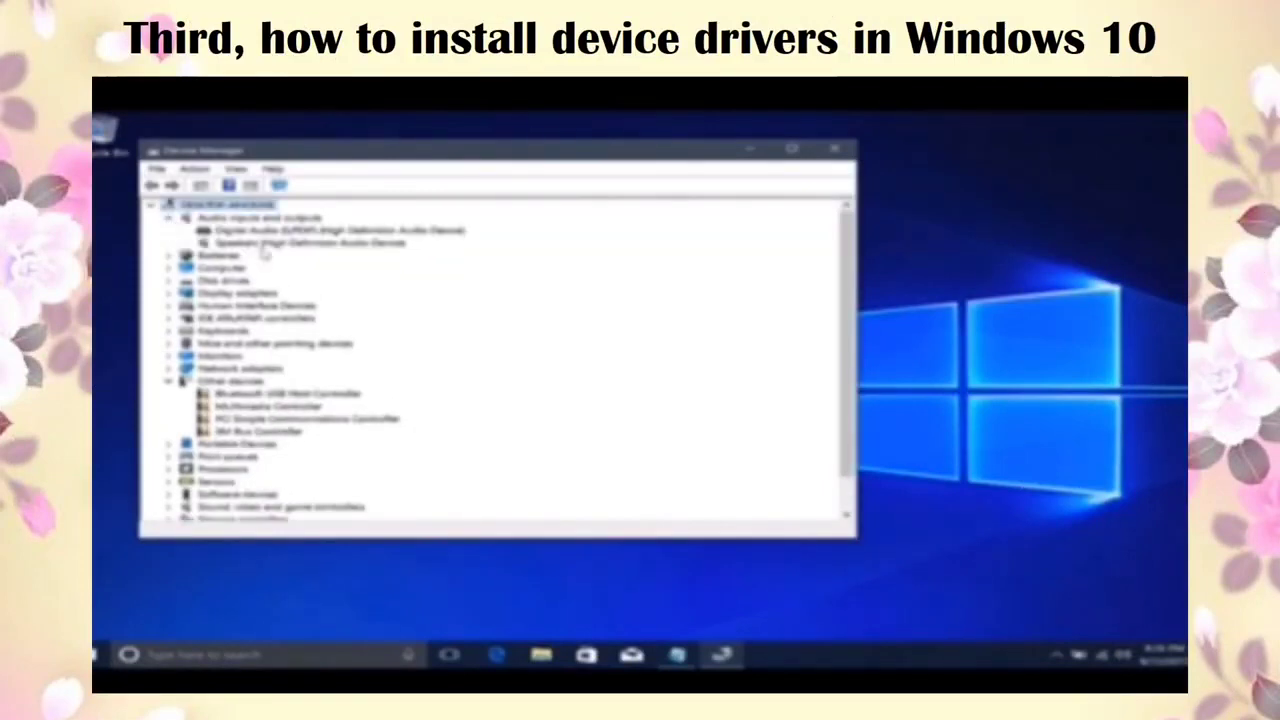
{"action": "right_click", "coordinate": [274, 230]}
{"action": "left_click", "coordinate": [285, 240]}
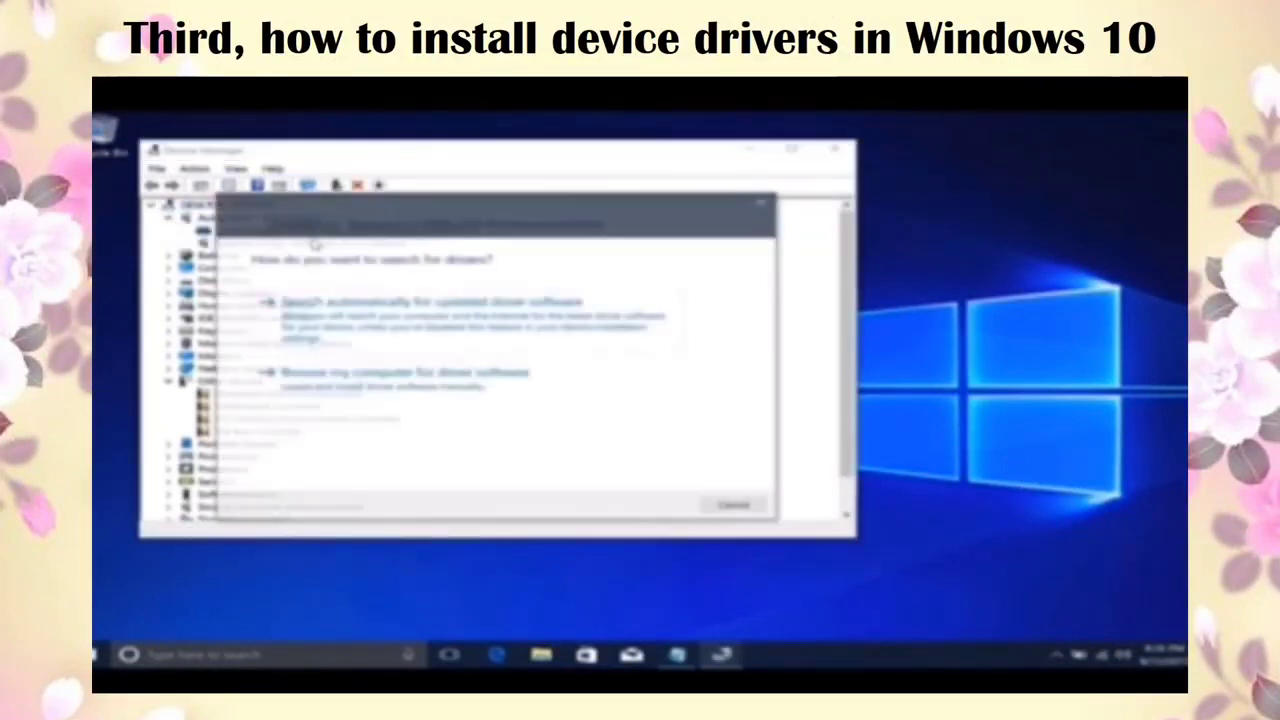
{"action": "left_click", "coordinate": [335, 385]}
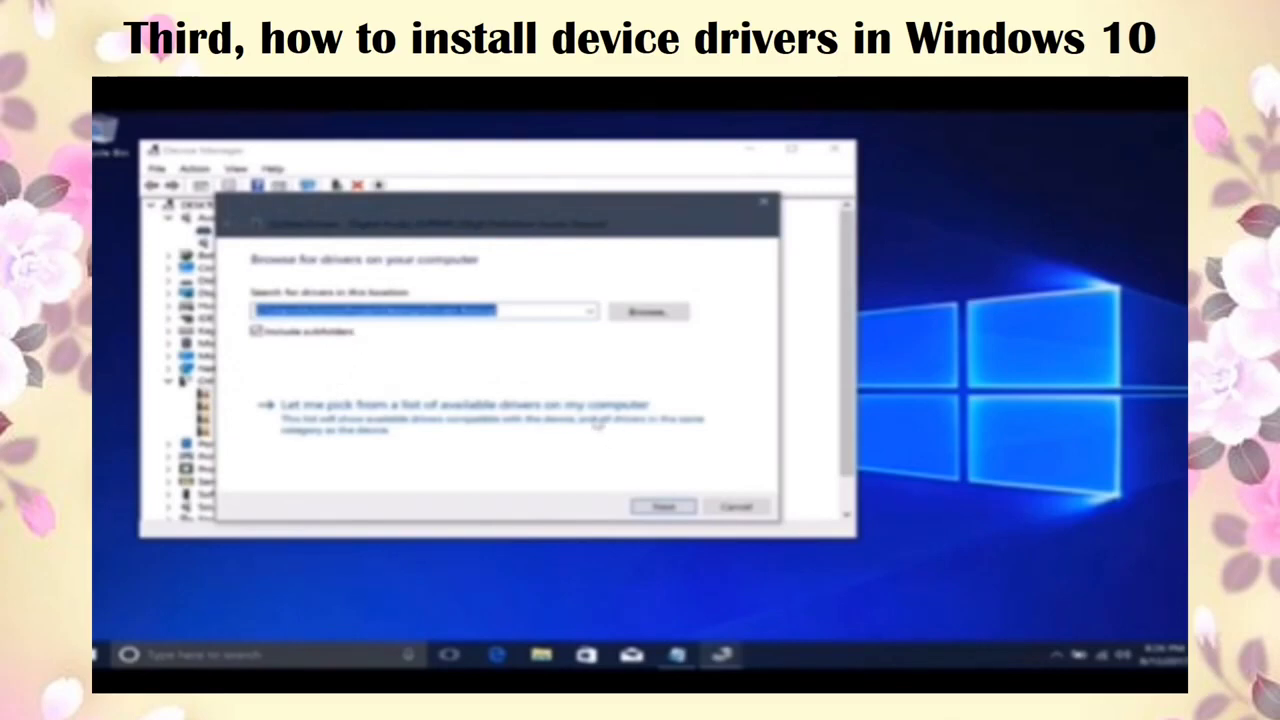
{"action": "left_click", "coordinate": [664, 508]}
{"action": "left_click", "coordinate": [767, 396]}
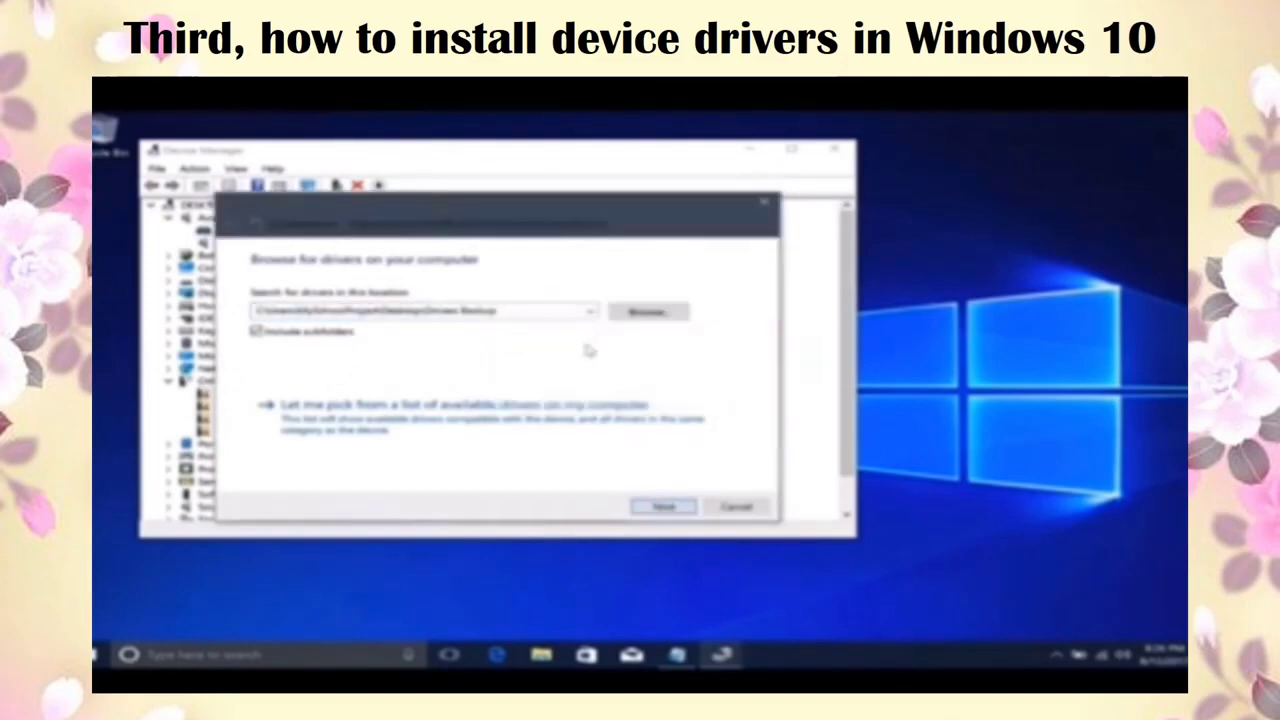
Step: Point the Digital Audio driver search at Downloads\Drivers Backup and run it
{"action": "triple_click", "coordinate": [510, 311]}
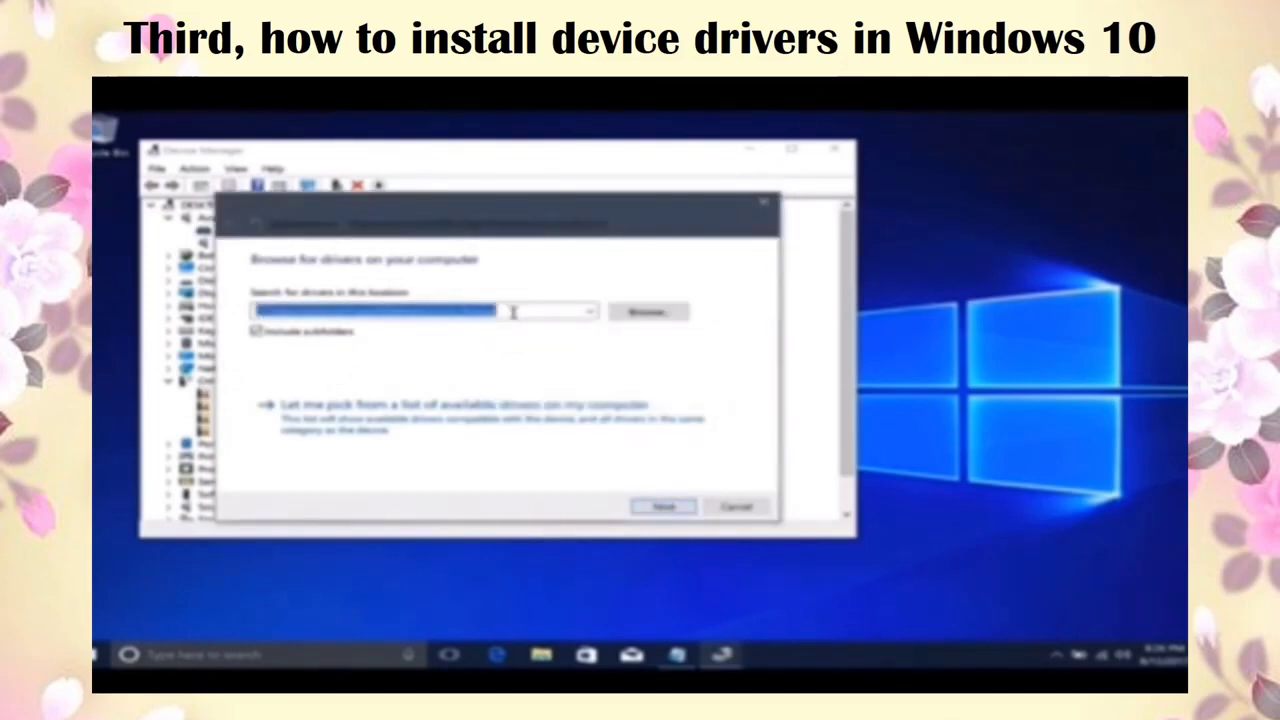
{"action": "left_click", "coordinate": [645, 312]}
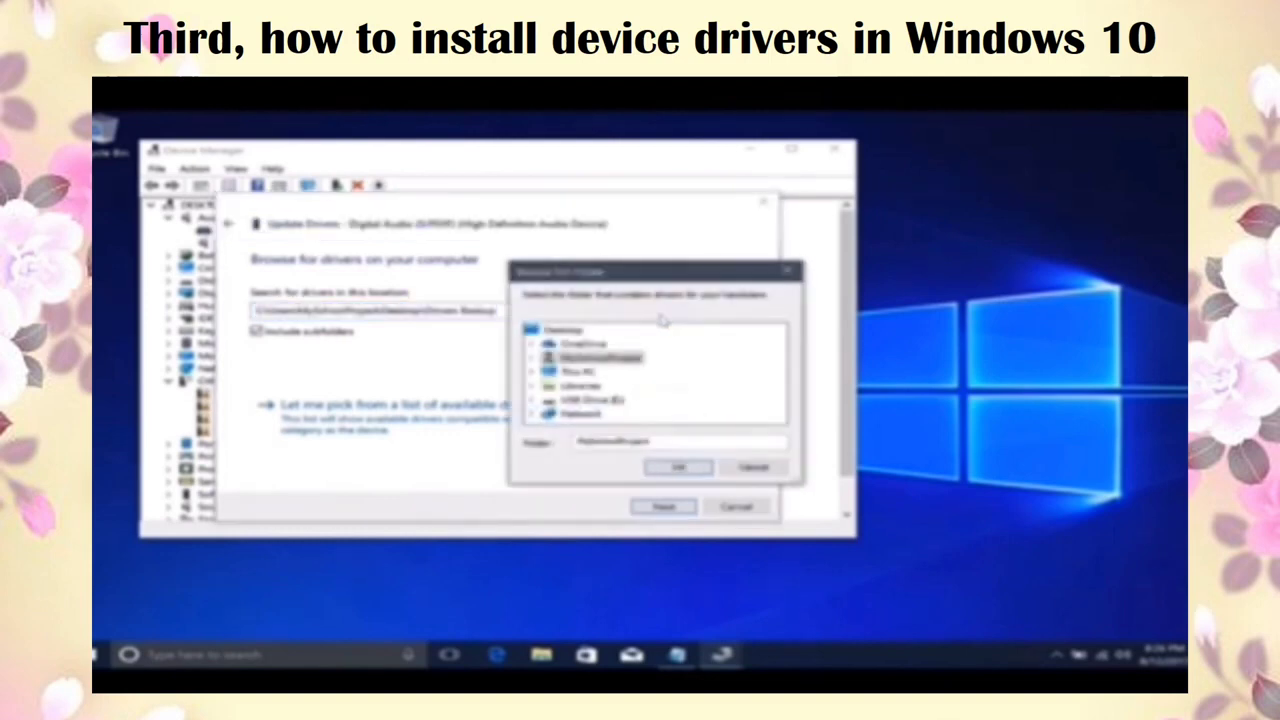
{"action": "left_click", "coordinate": [533, 357]}
{"action": "left_click", "coordinate": [640, 399]}
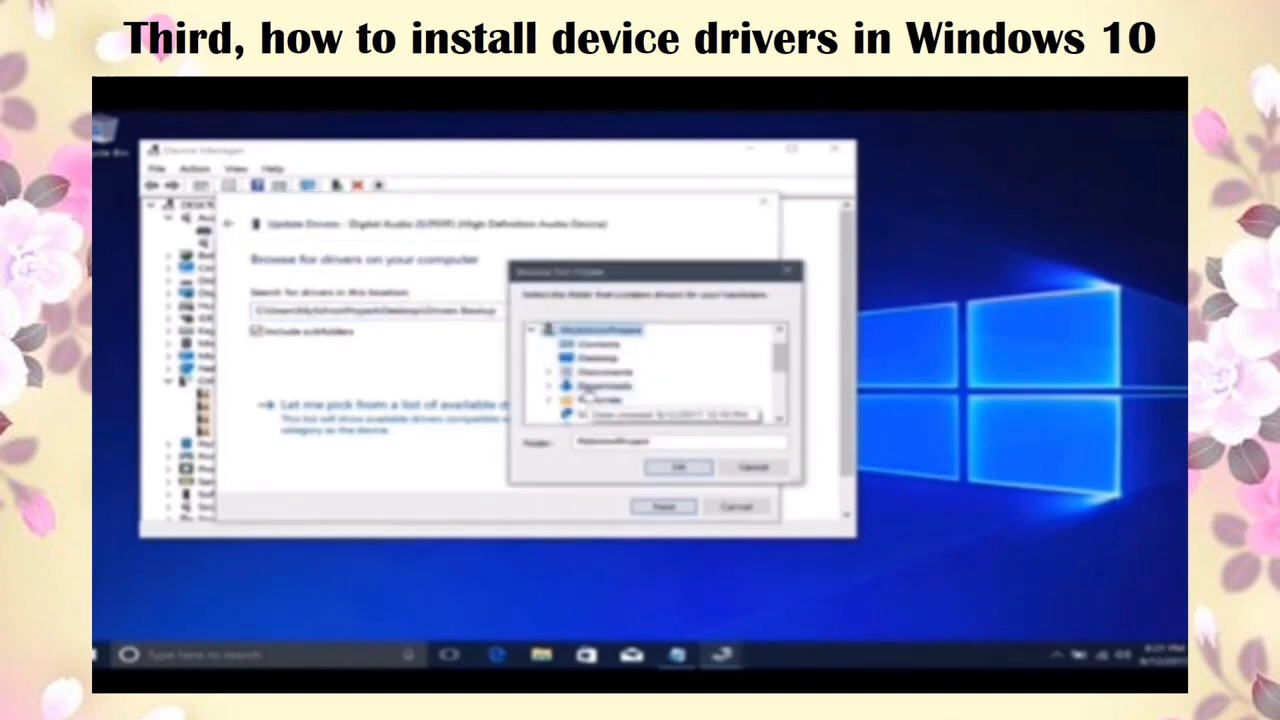
{"action": "double_click", "coordinate": [605, 399]}
{"action": "left_click", "coordinate": [630, 371]}
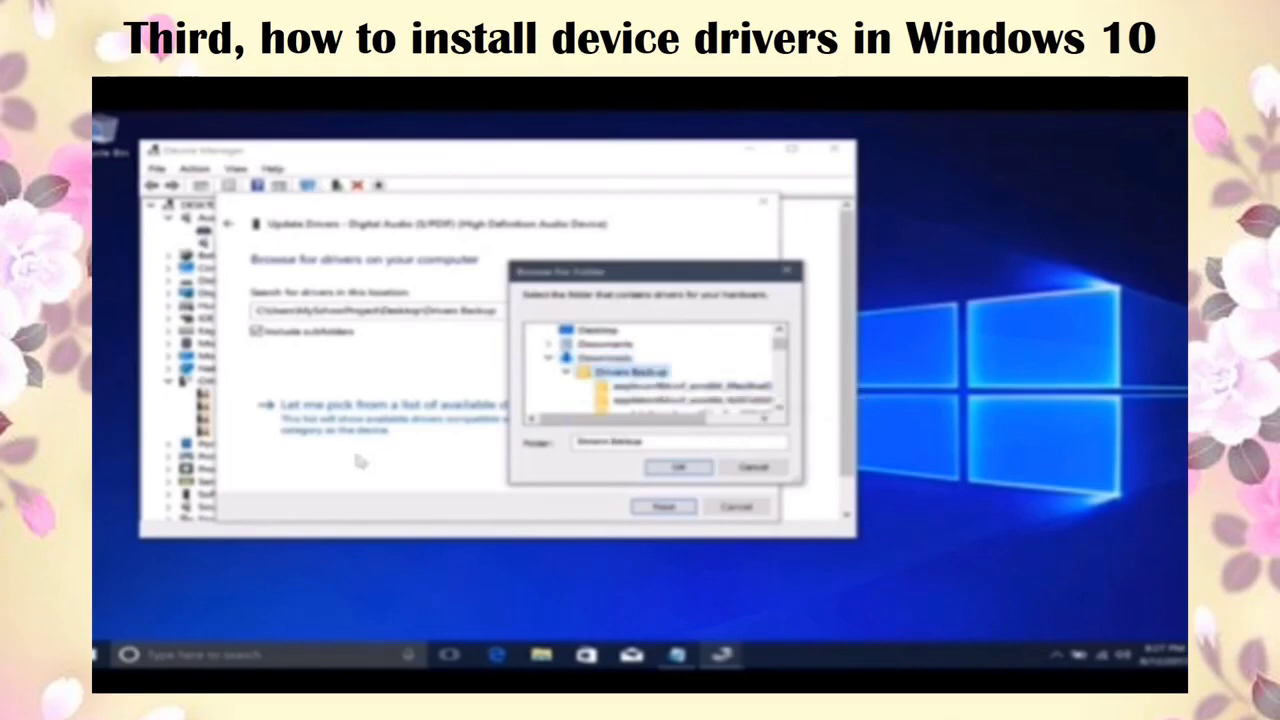
{"action": "left_click", "coordinate": [678, 470]}
{"action": "left_click", "coordinate": [663, 507]}
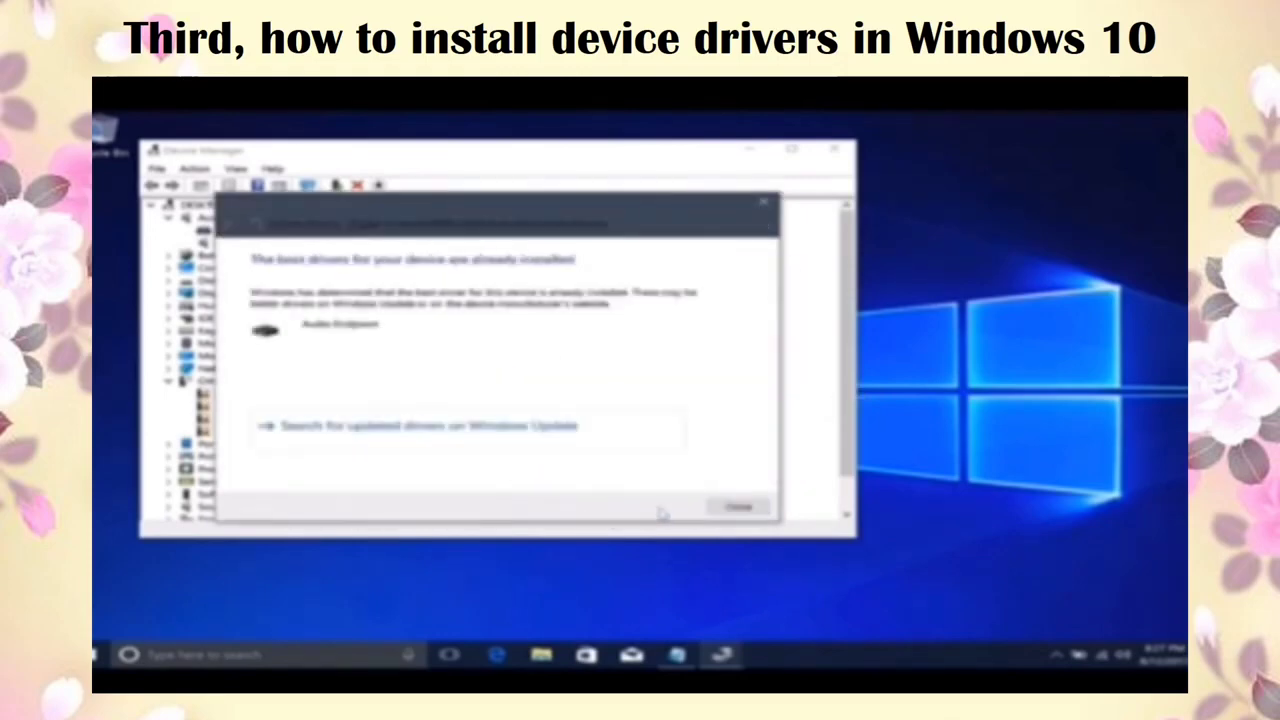
{"action": "left_click", "coordinate": [738, 508]}
Step: Update the Speakers driver from the Drivers Backup folder, which finds it already current
{"action": "left_click", "coordinate": [305, 243]}
{"action": "right_click", "coordinate": [312, 245]}
{"action": "left_click", "coordinate": [362, 258]}
{"action": "left_click", "coordinate": [366, 376]}
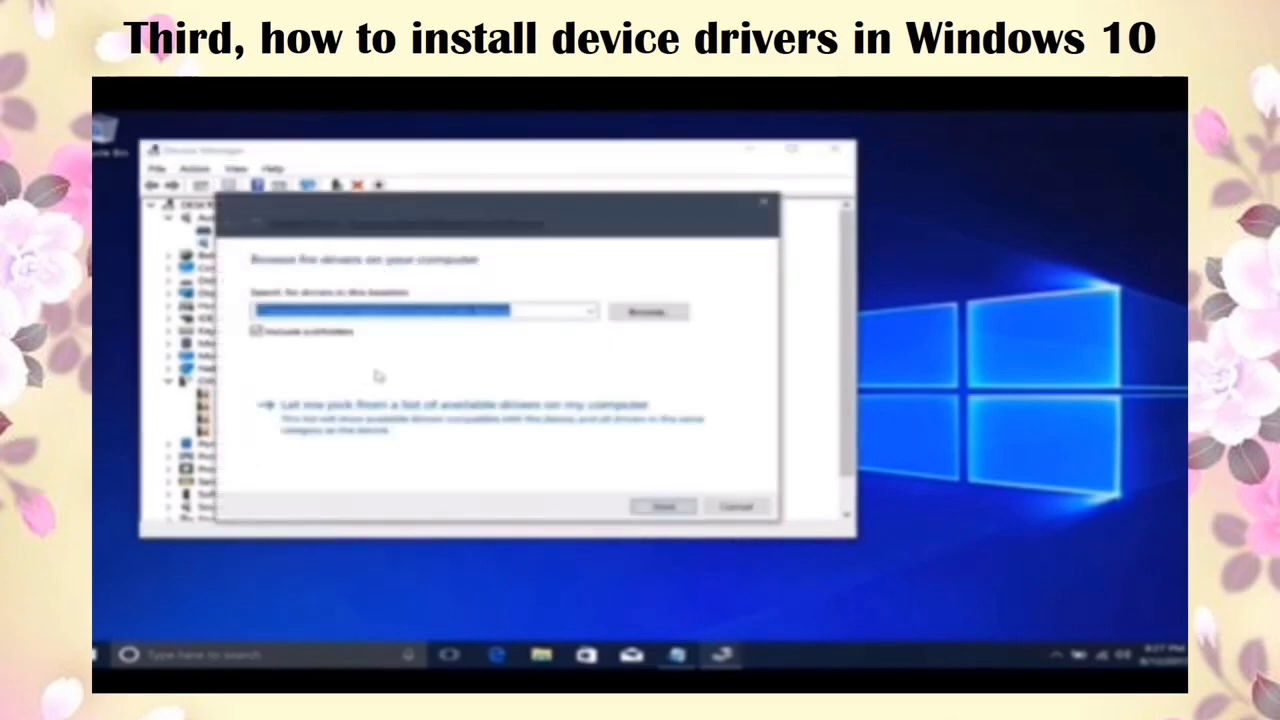
{"action": "left_click", "coordinate": [663, 507]}
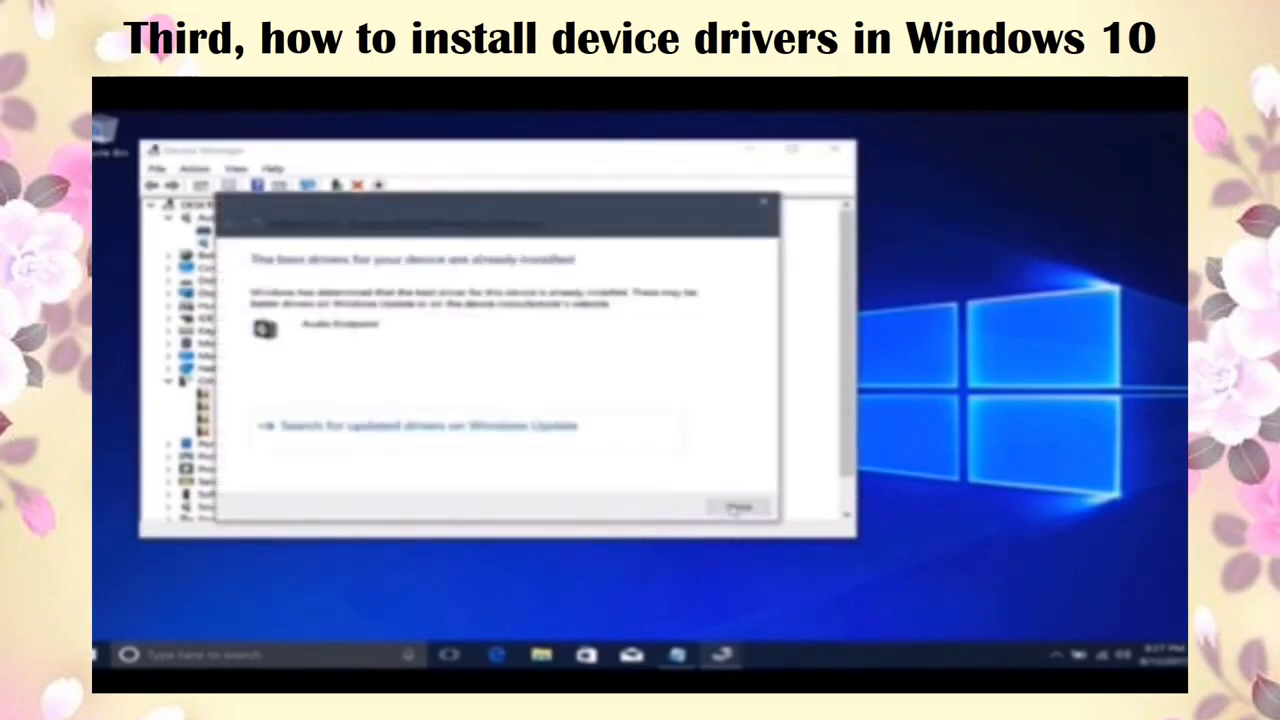
{"action": "left_click", "coordinate": [738, 508]}
{"action": "key", "text": "Left"}
{"action": "key", "text": "Left"}
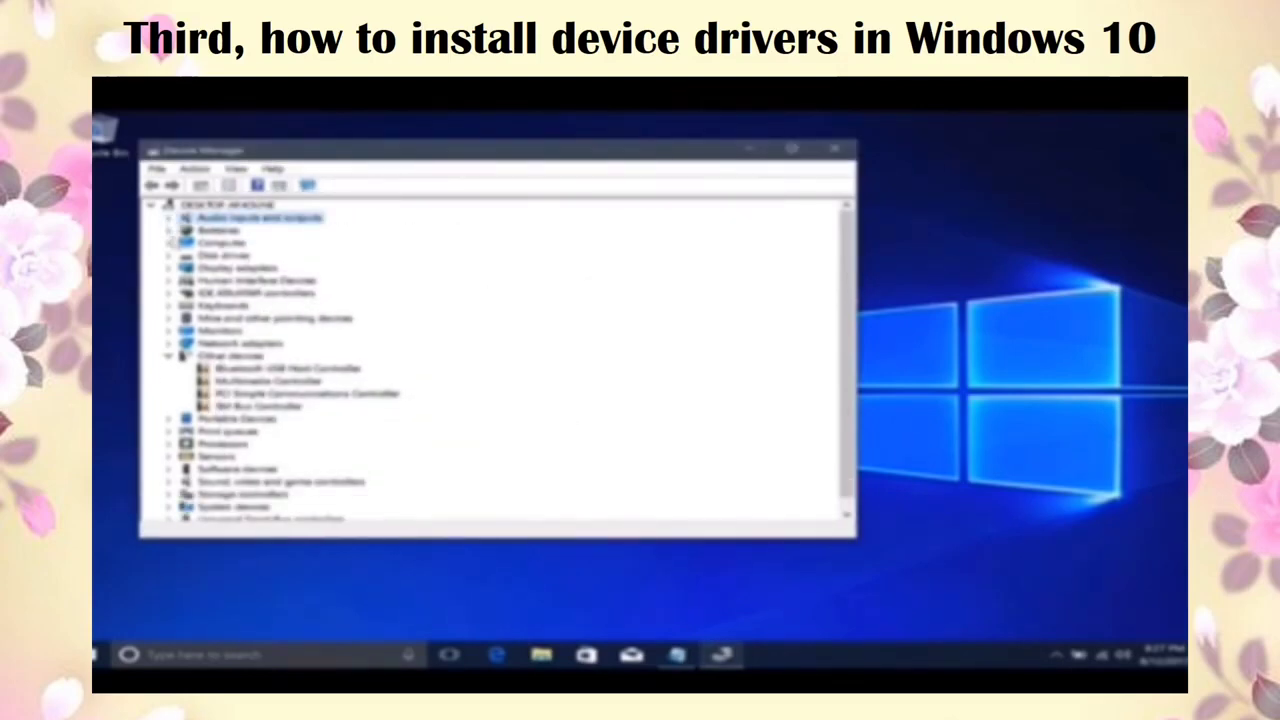
Step: Update the Microsoft Basic Display Adapter driver from the Drivers Backup folder
{"action": "left_click", "coordinate": [169, 268]}
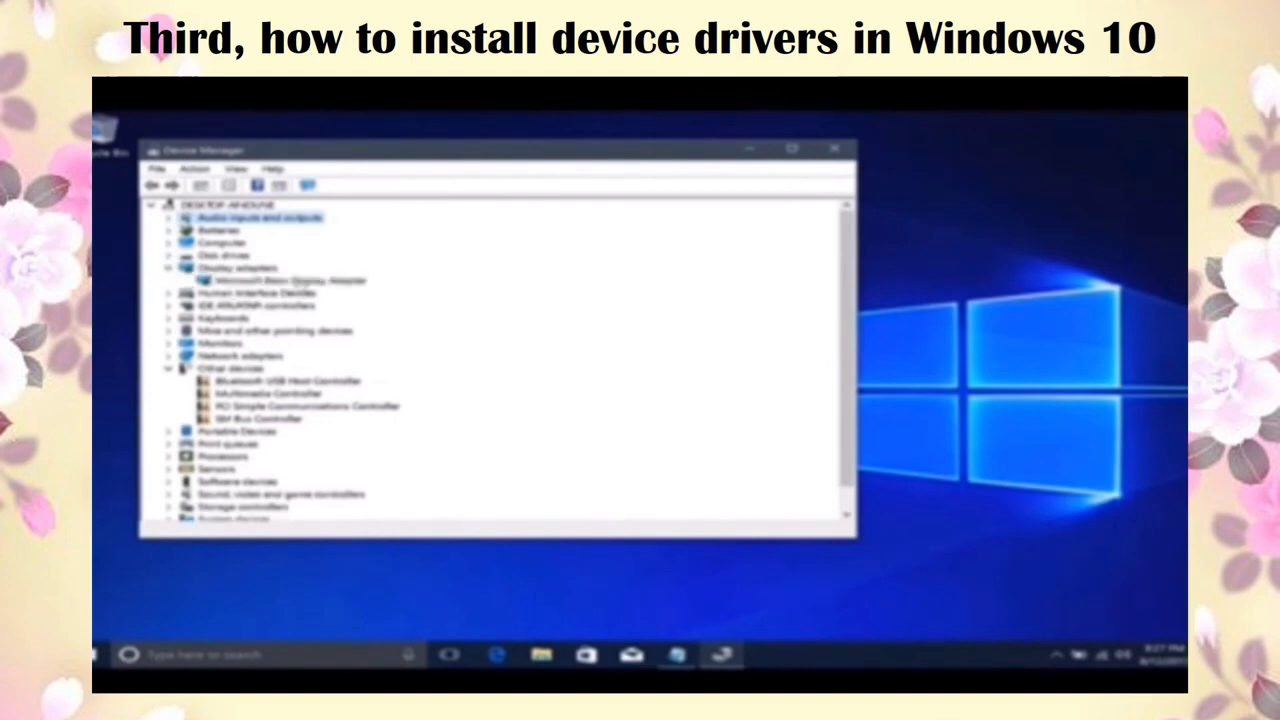
{"action": "left_click", "coordinate": [290, 281]}
{"action": "right_click", "coordinate": [308, 281]}
{"action": "left_click", "coordinate": [345, 289]}
{"action": "left_click", "coordinate": [385, 368]}
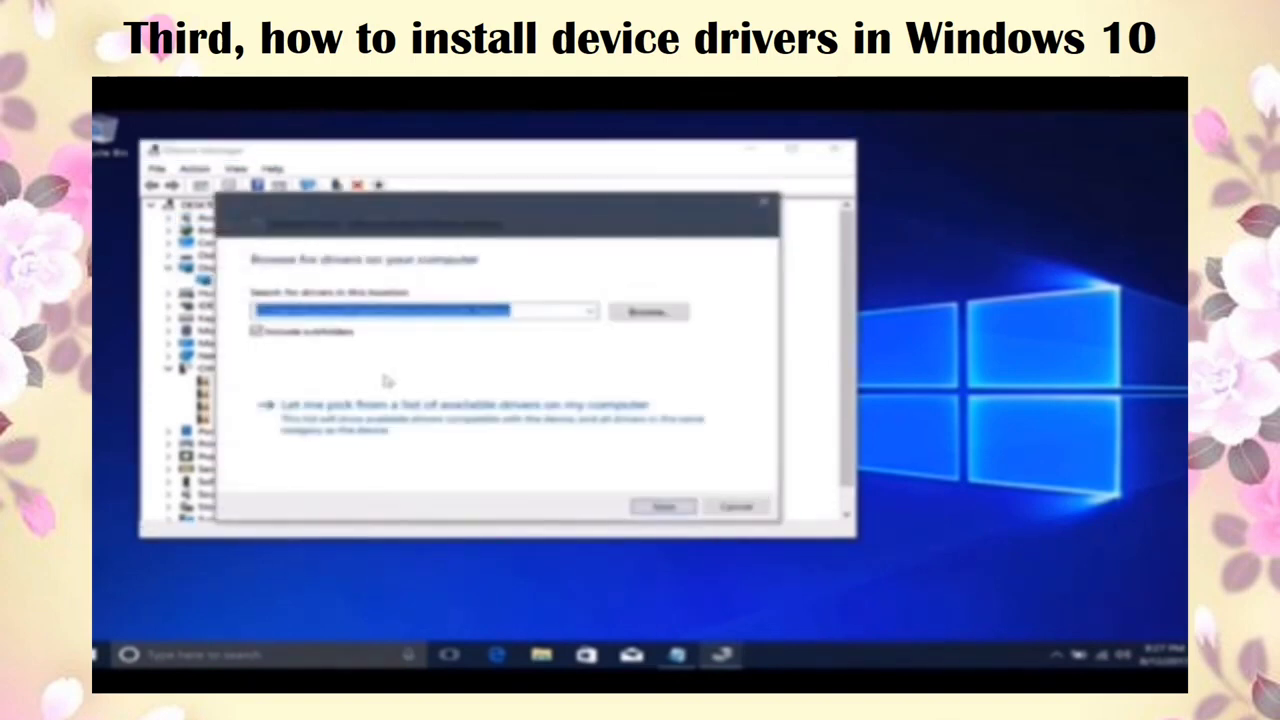
{"action": "left_click", "coordinate": [663, 508]}
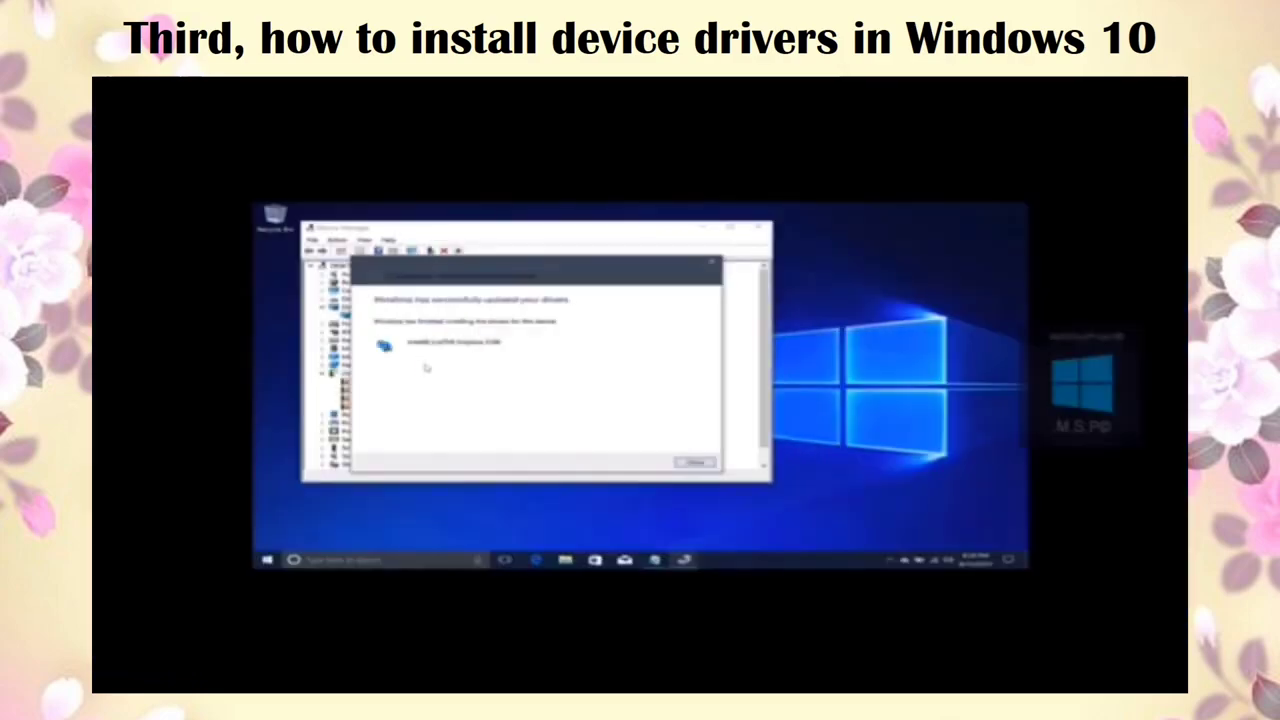
{"action": "left_click", "coordinate": [694, 463]}
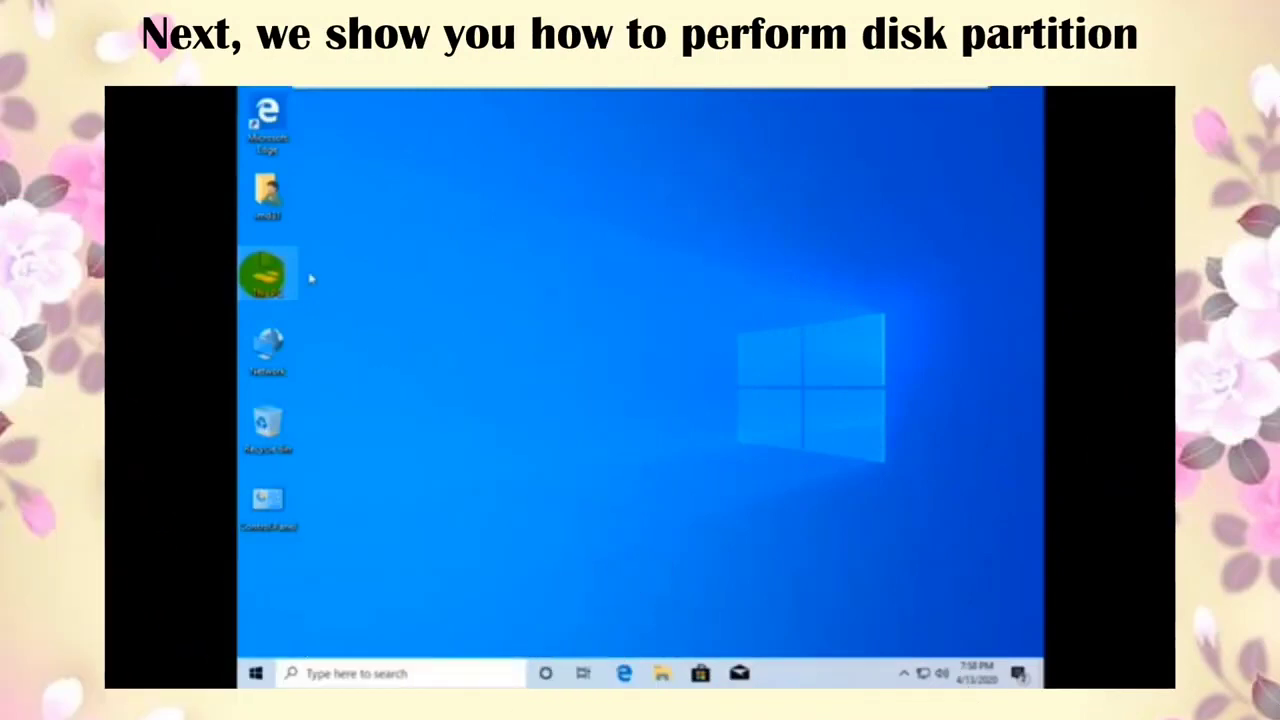
Step: Open Disk Management from This PC and delete the RAW partition
{"action": "right_click", "coordinate": [264, 276]}
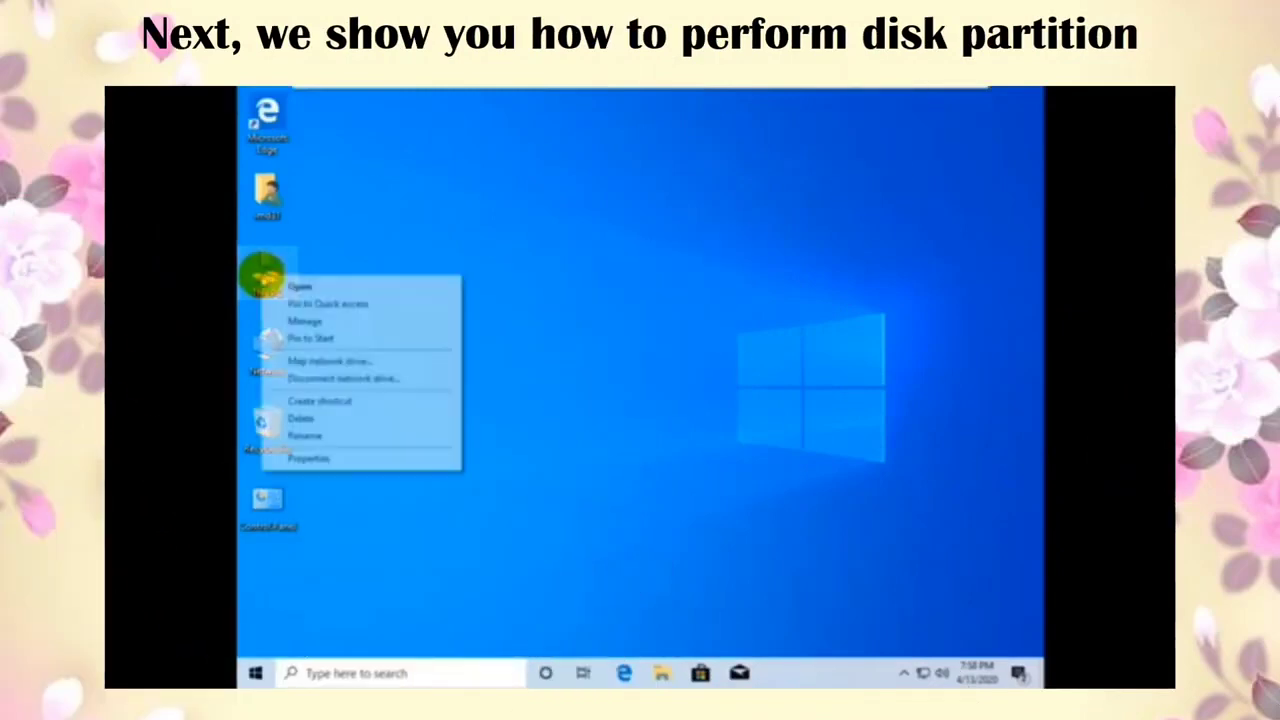
{"action": "left_click", "coordinate": [338, 328]}
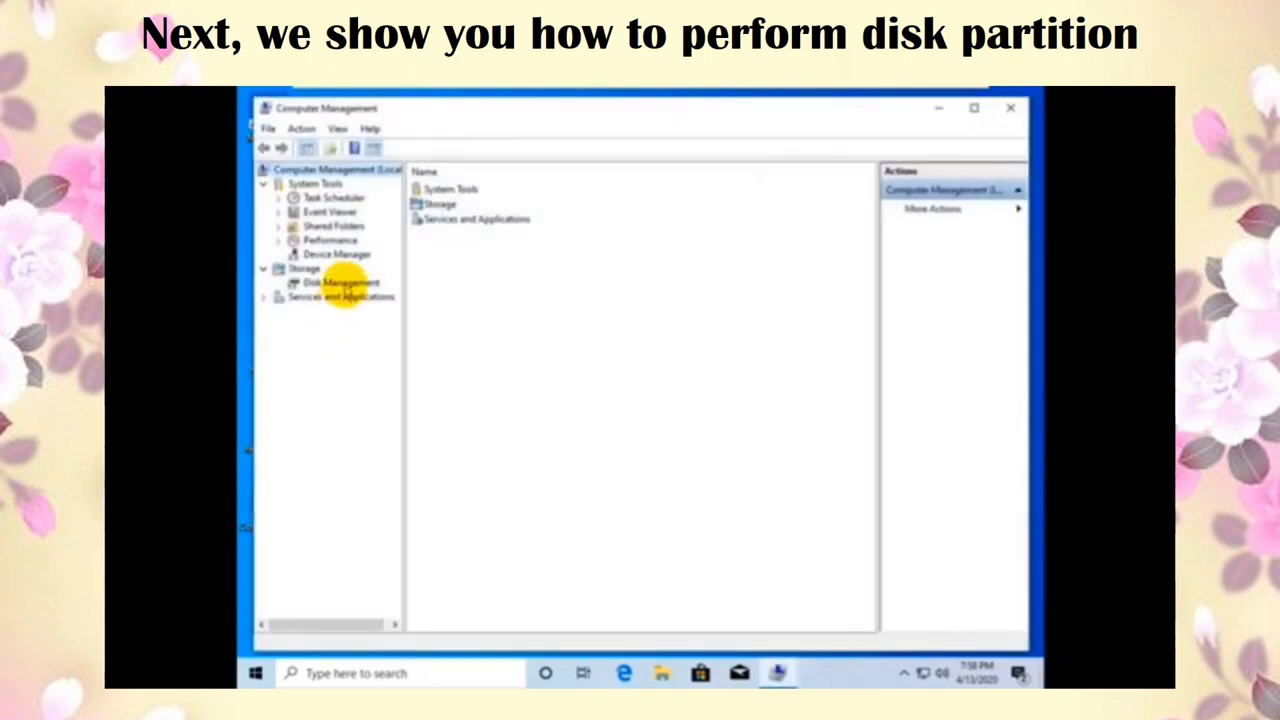
{"action": "left_click", "coordinate": [341, 283]}
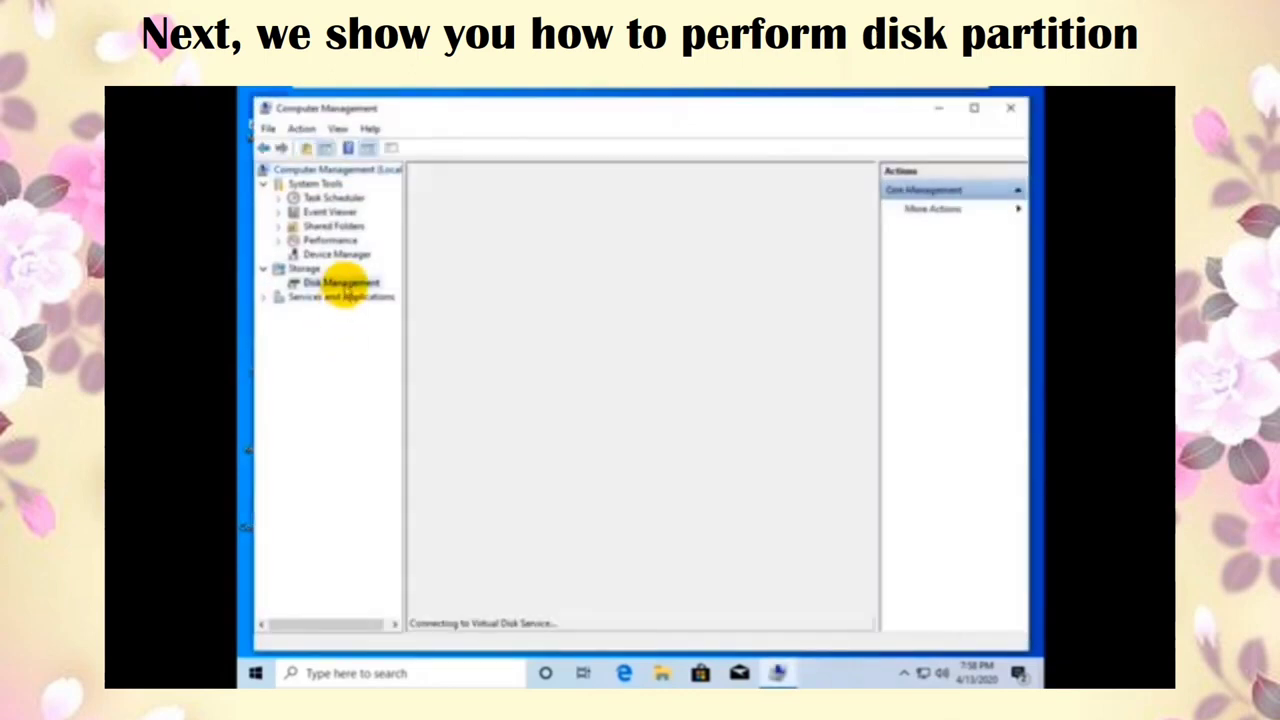
{"action": "left_click", "coordinate": [834, 446]}
{"action": "right_click", "coordinate": [843, 452]}
{"action": "left_click", "coordinate": [880, 589]}
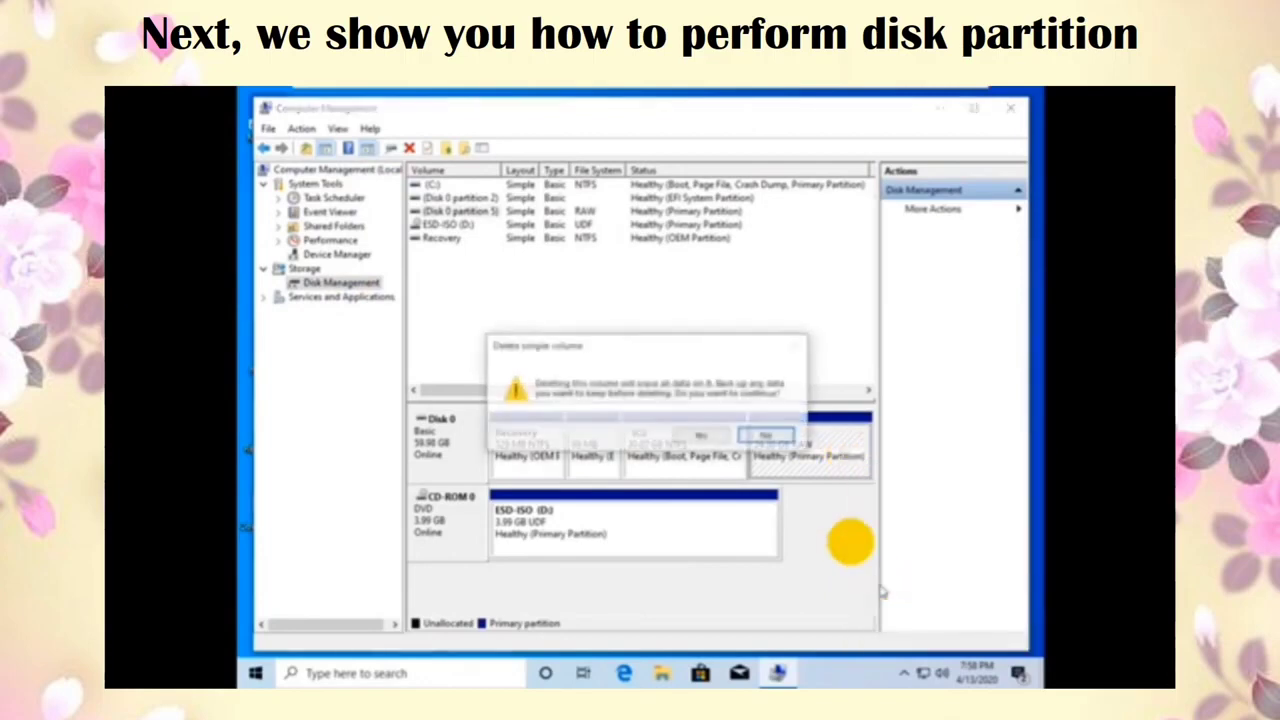
{"action": "left_click", "coordinate": [721, 433]}
Step: Create a 10000 MB NTFS simple volume E: on the unallocated space
{"action": "right_click", "coordinate": [800, 443]}
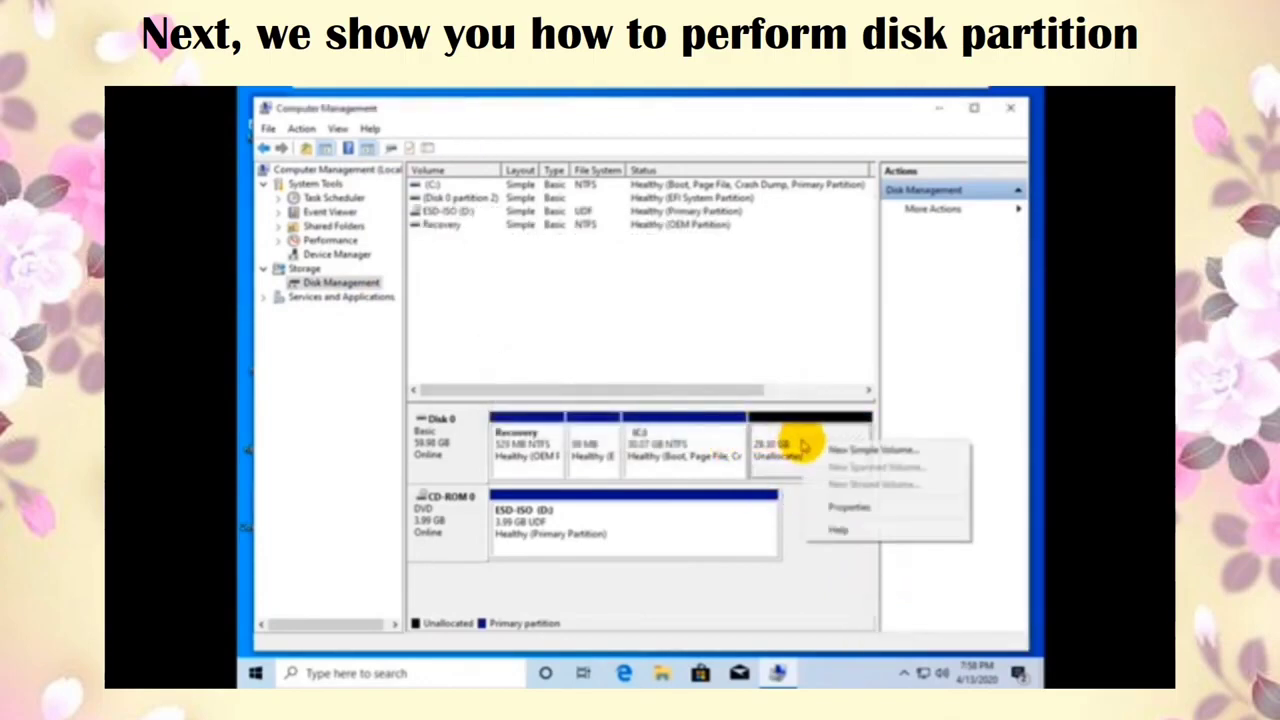
{"action": "left_click", "coordinate": [846, 449]}
{"action": "left_click", "coordinate": [727, 463]}
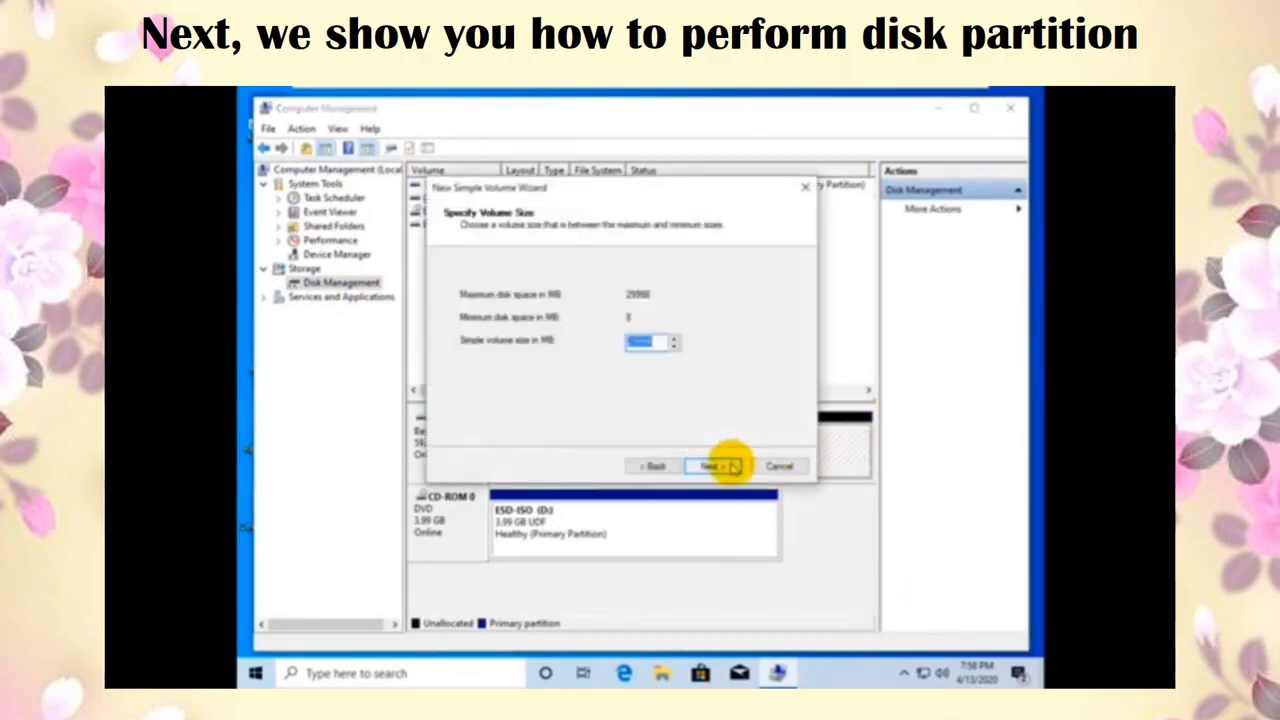
{"action": "type", "text": "10000"}
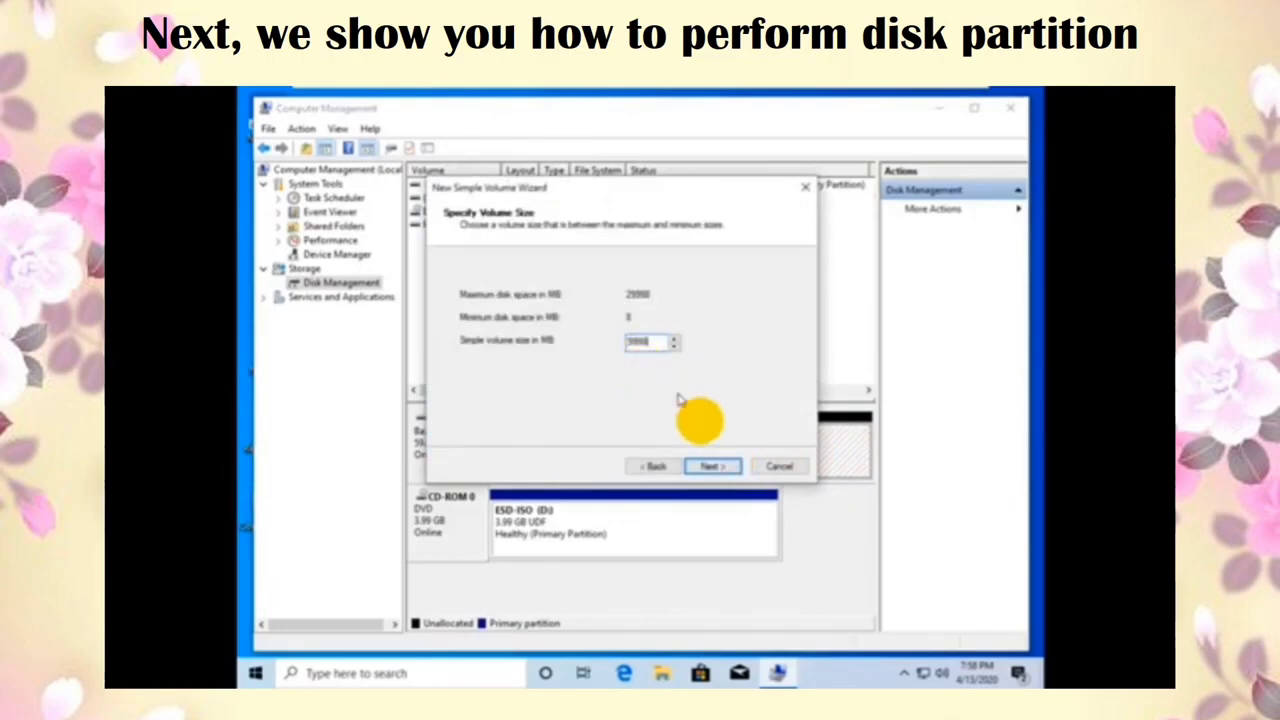
{"action": "left_click", "coordinate": [708, 467]}
{"action": "left_click", "coordinate": [708, 467]}
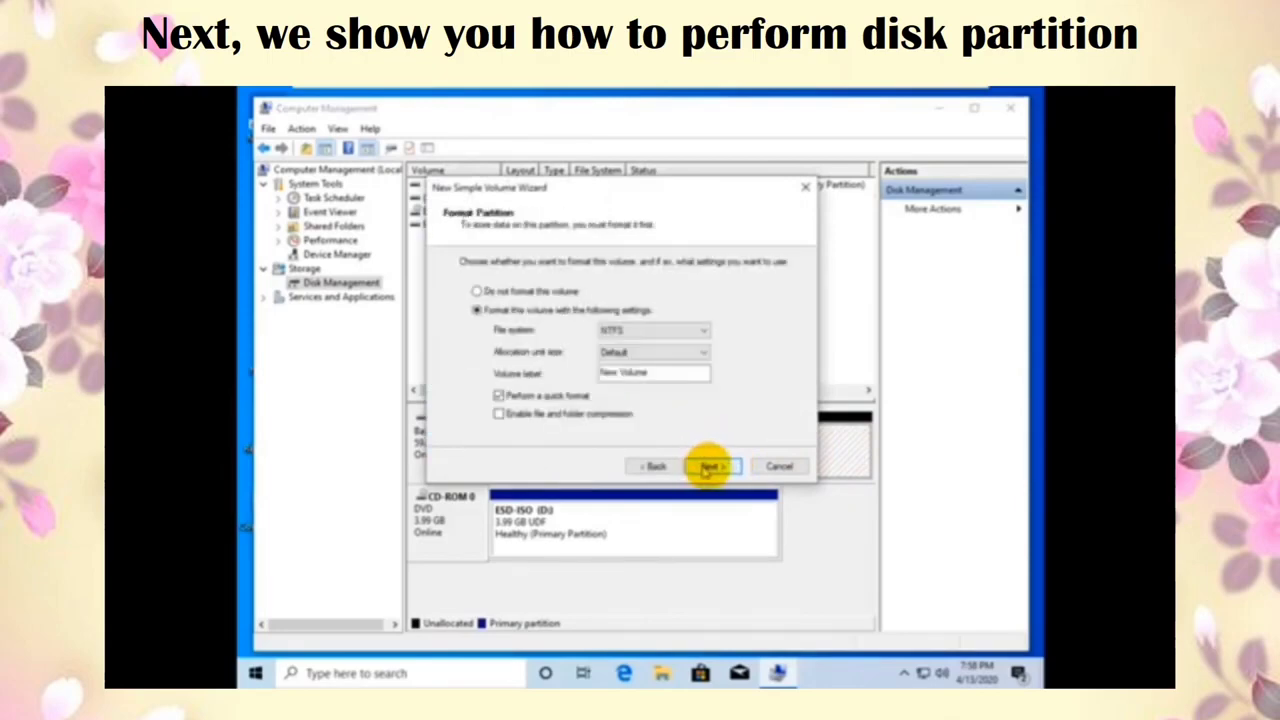
{"action": "left_click", "coordinate": [708, 467]}
{"action": "left_click", "coordinate": [708, 467]}
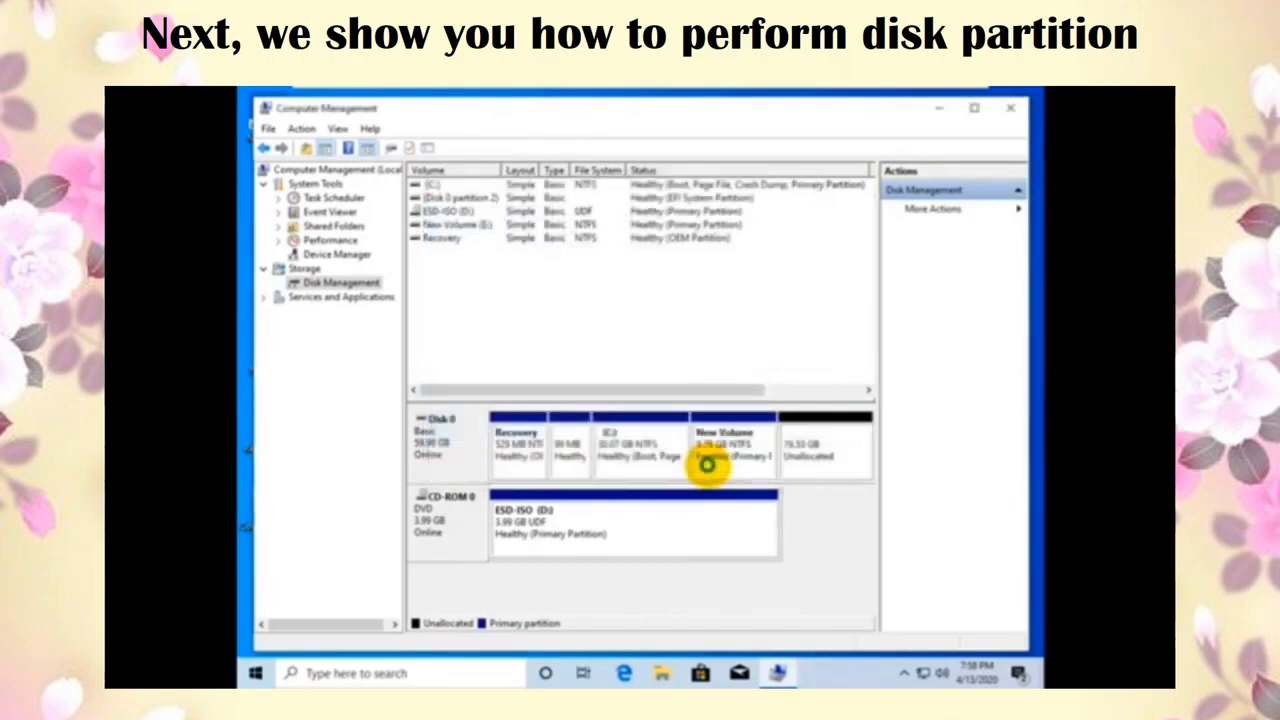
Step: Create a second simple volume F: from all remaining unallocated space with default settings
{"action": "right_click", "coordinate": [800, 445]}
{"action": "left_click", "coordinate": [822, 446]}
{"action": "left_click", "coordinate": [716, 468]}
{"action": "left_click", "coordinate": [716, 468]}
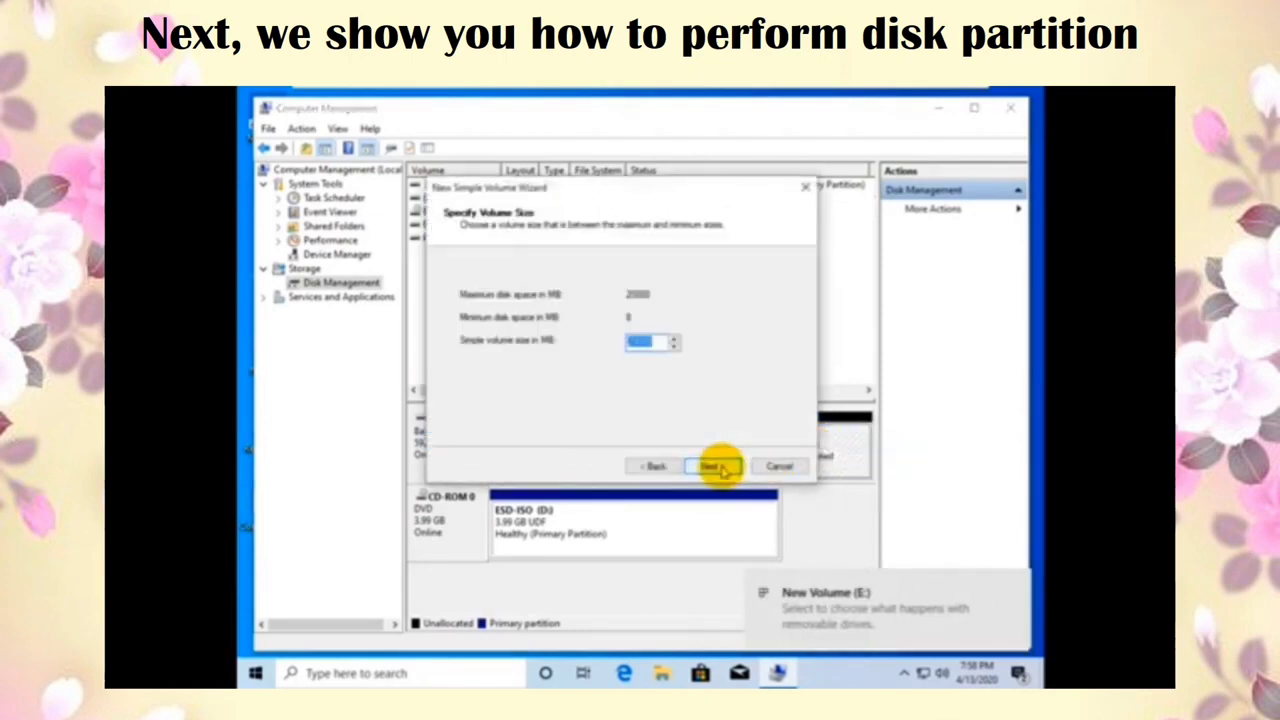
{"action": "left_click", "coordinate": [716, 468]}
{"action": "left_click", "coordinate": [716, 468]}
{"action": "left_click", "coordinate": [716, 468]}
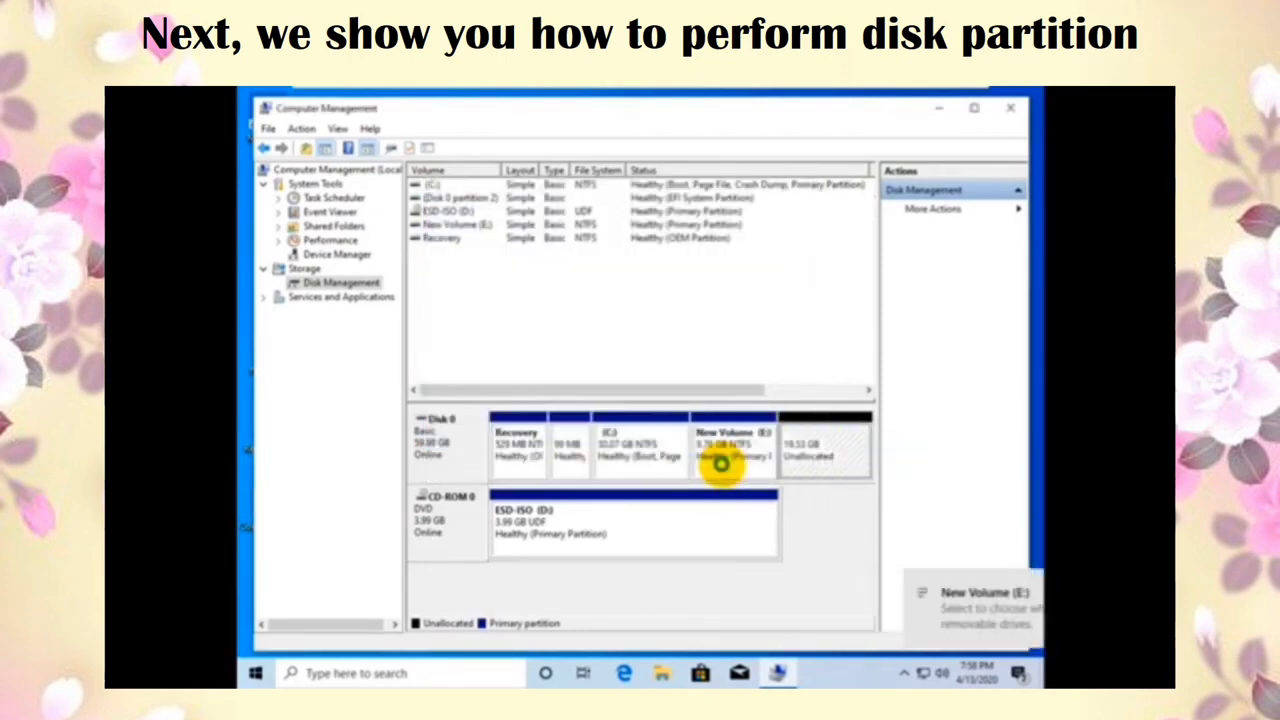